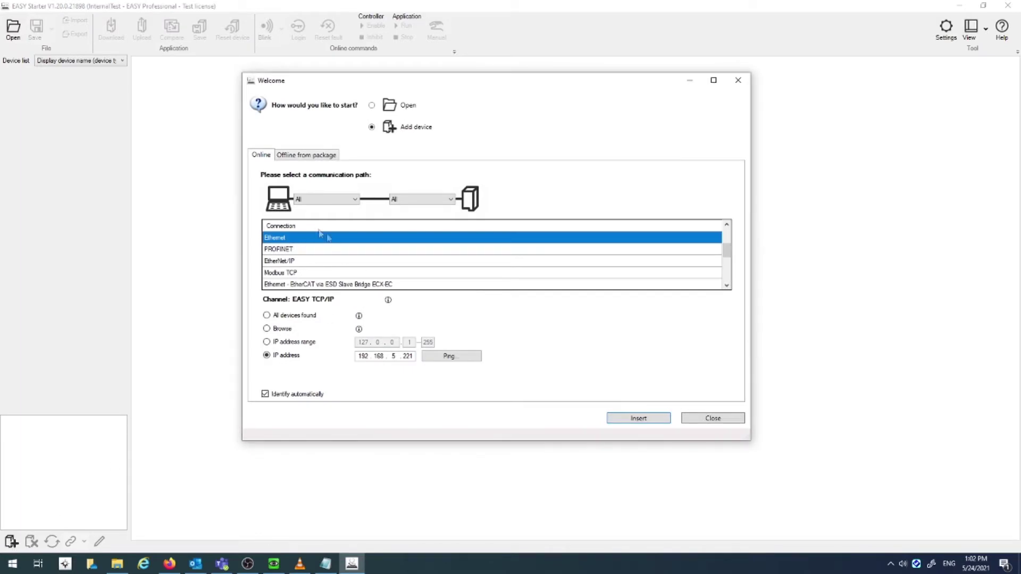
# Ping the drive at 192.168.5.221 over Ethernet, then add it at that address
pyautogui.click(457, 358)
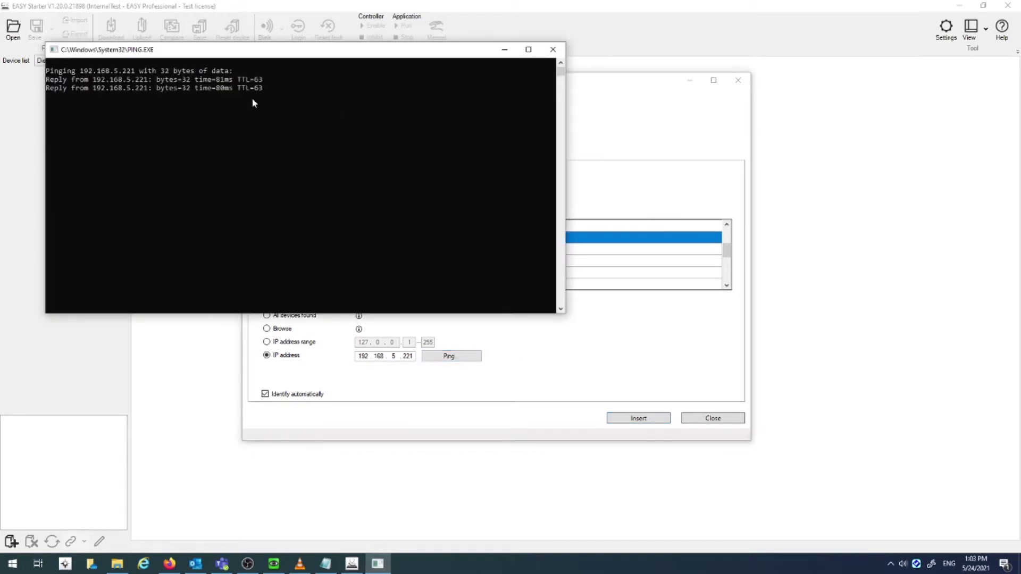
pyautogui.click(552, 50)
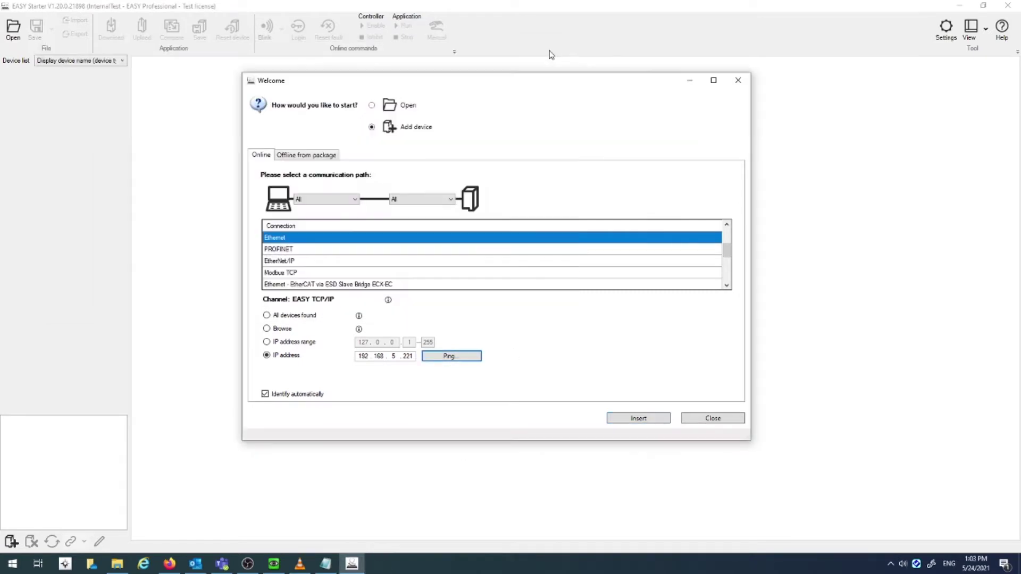
pyautogui.click(640, 419)
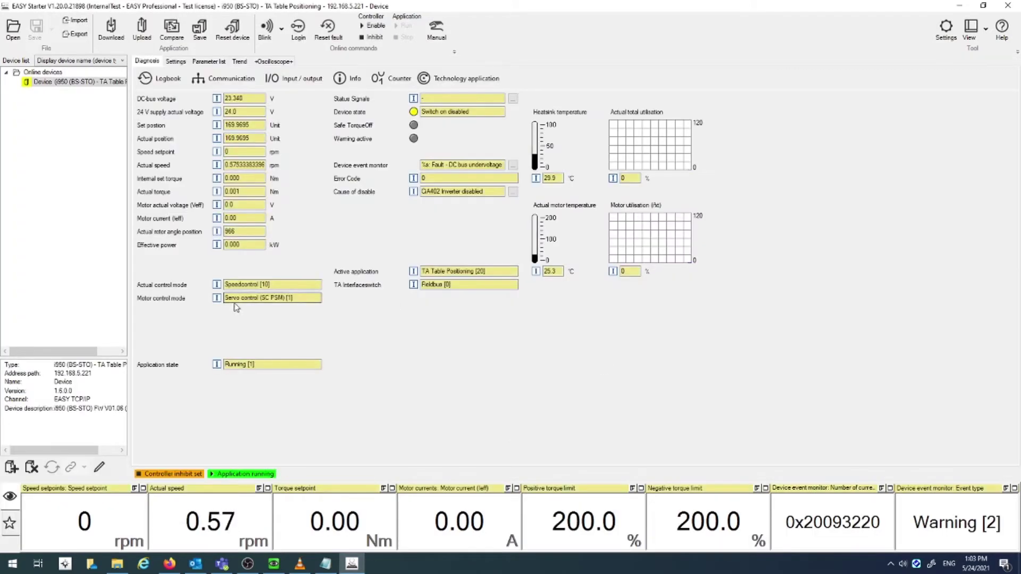
# Confirm TA Table Positioning stays the i950 drive's technology application, leaving it unchanged
pyautogui.click(176, 62)
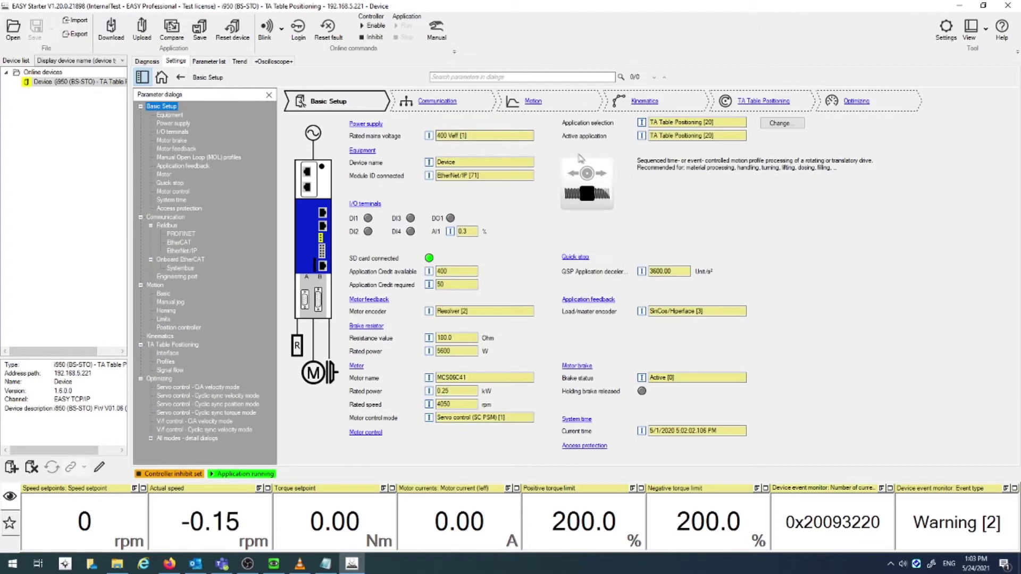
pyautogui.click(780, 123)
pyautogui.click(556, 198)
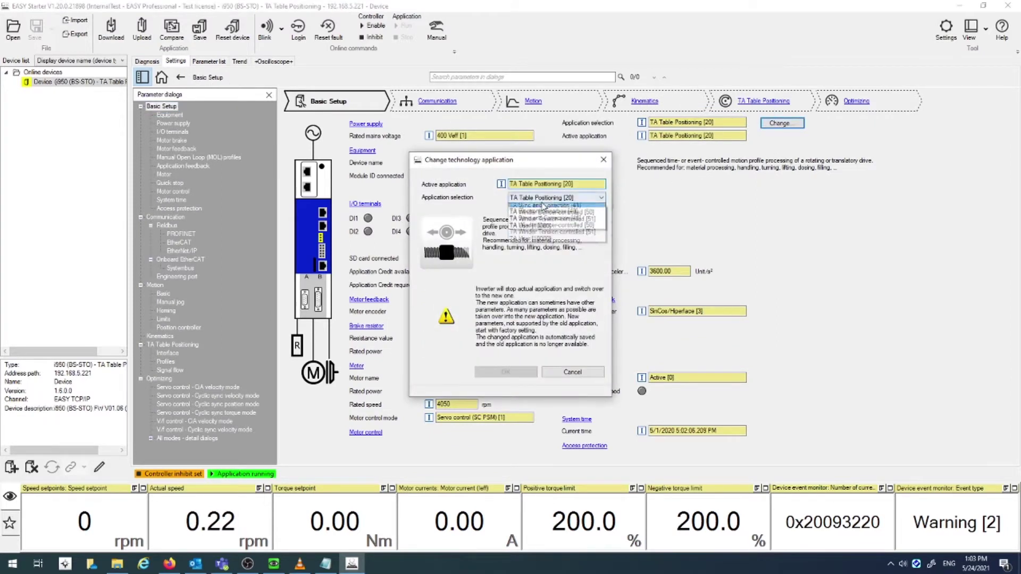
pyautogui.click(549, 237)
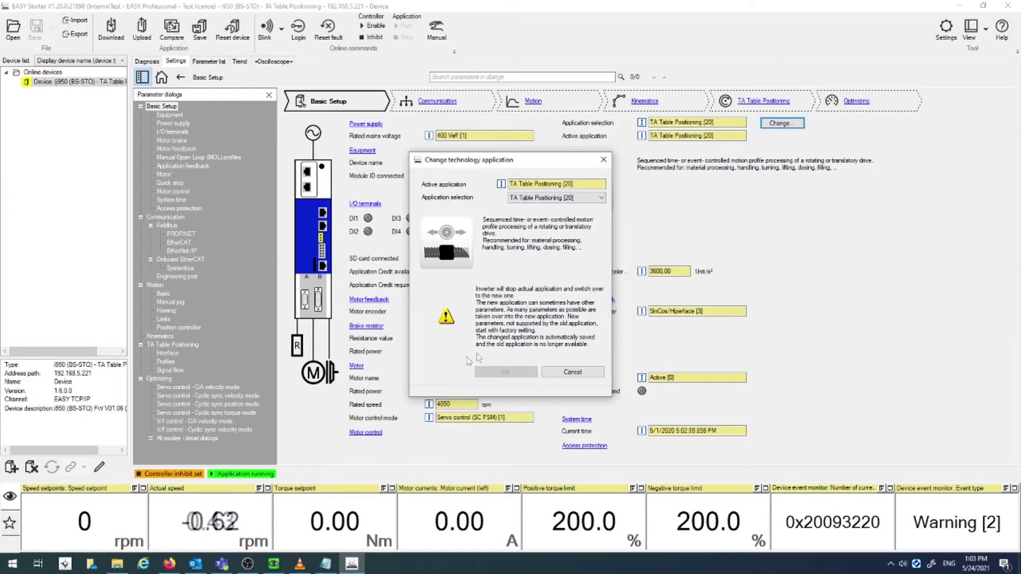
pyautogui.click(603, 160)
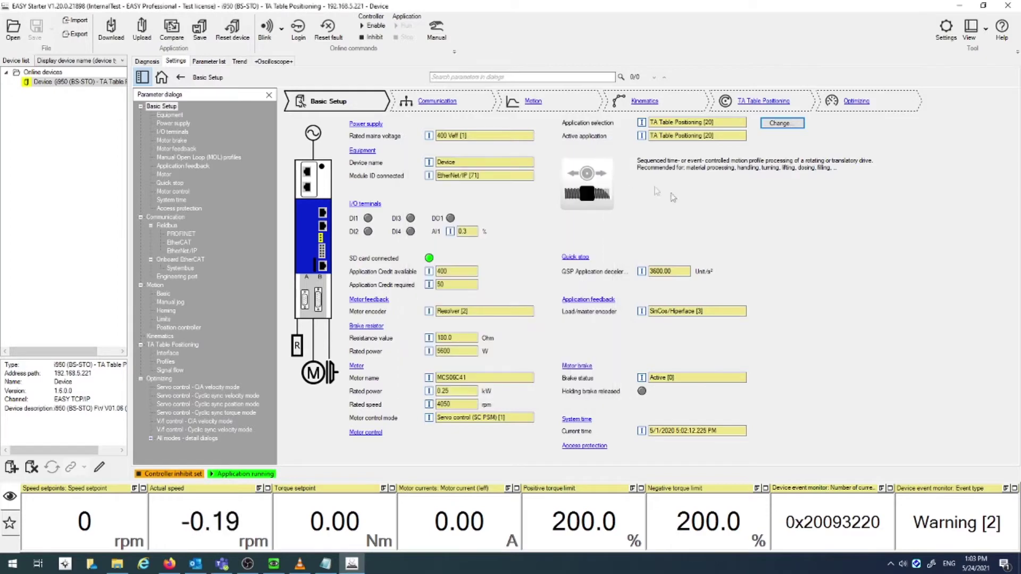
# Select the MCS06C41 motor with a KTY83-110 thermal sensor and write its parameters
pyautogui.click(356, 366)
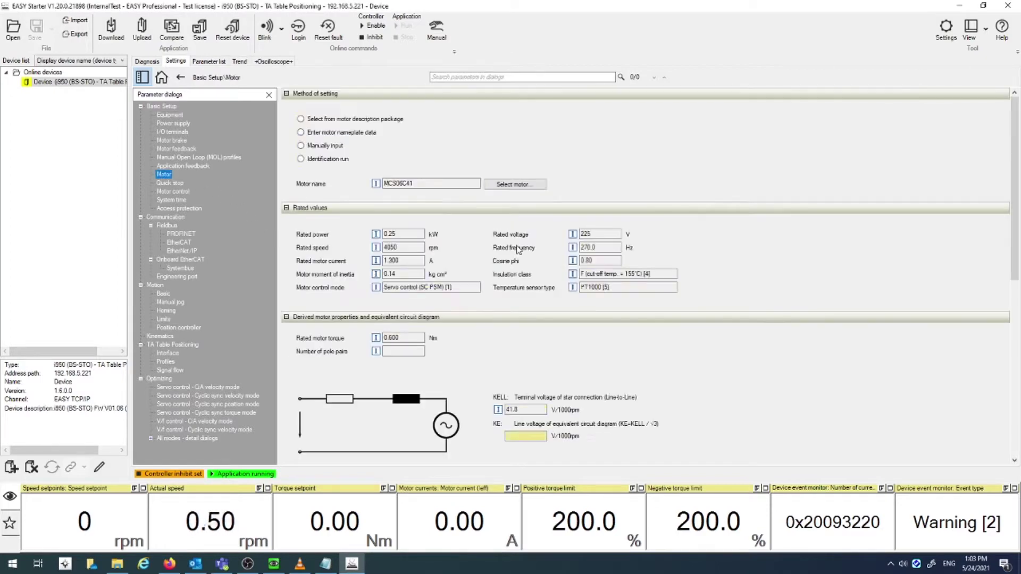
pyautogui.click(513, 173)
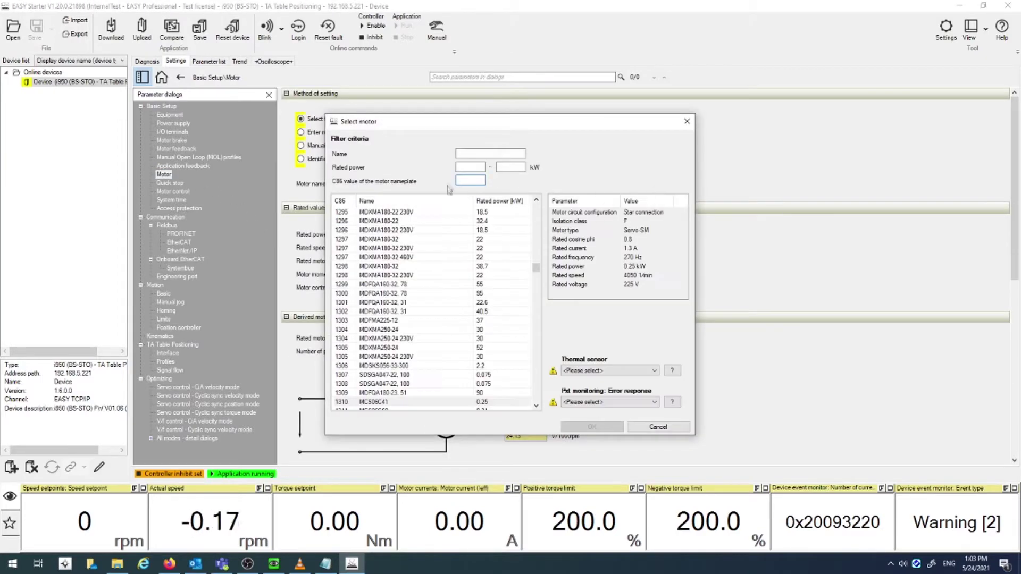
pyautogui.write('1310')
pyautogui.click(437, 213)
pyautogui.click(610, 370)
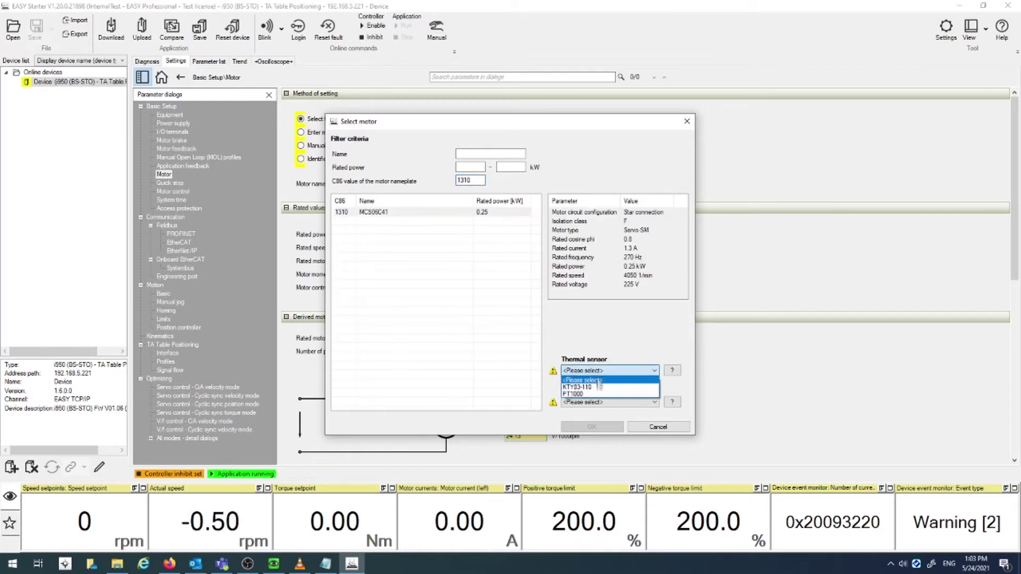
pyautogui.click(574, 388)
pyautogui.click(610, 402)
pyautogui.click(590, 419)
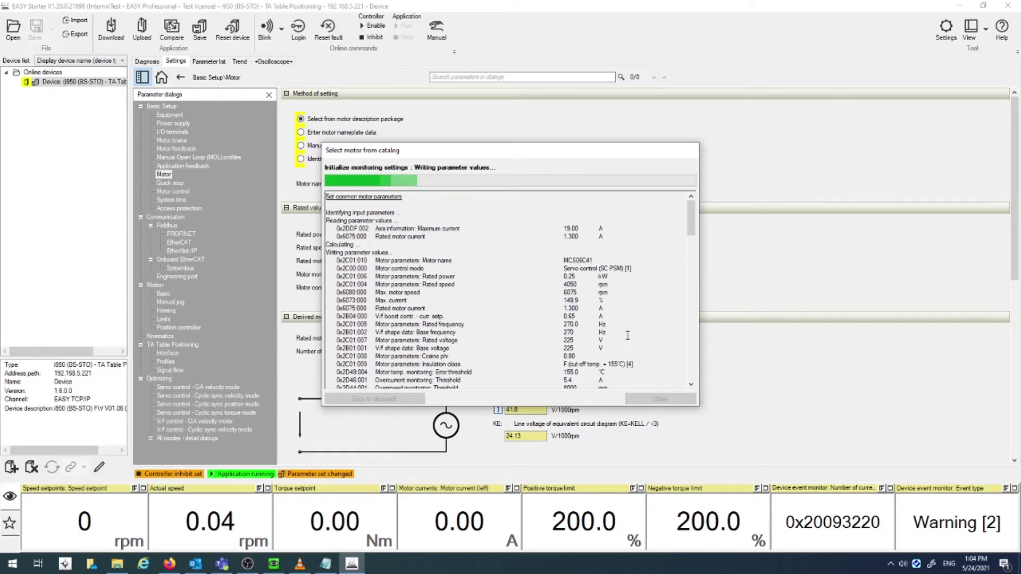
pyautogui.click(661, 399)
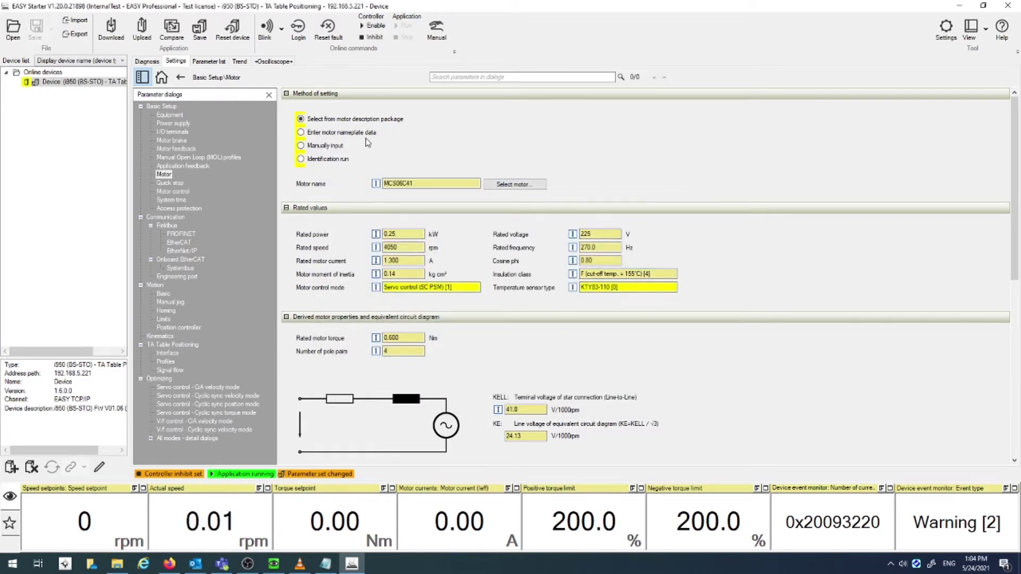
pyautogui.click(174, 345)
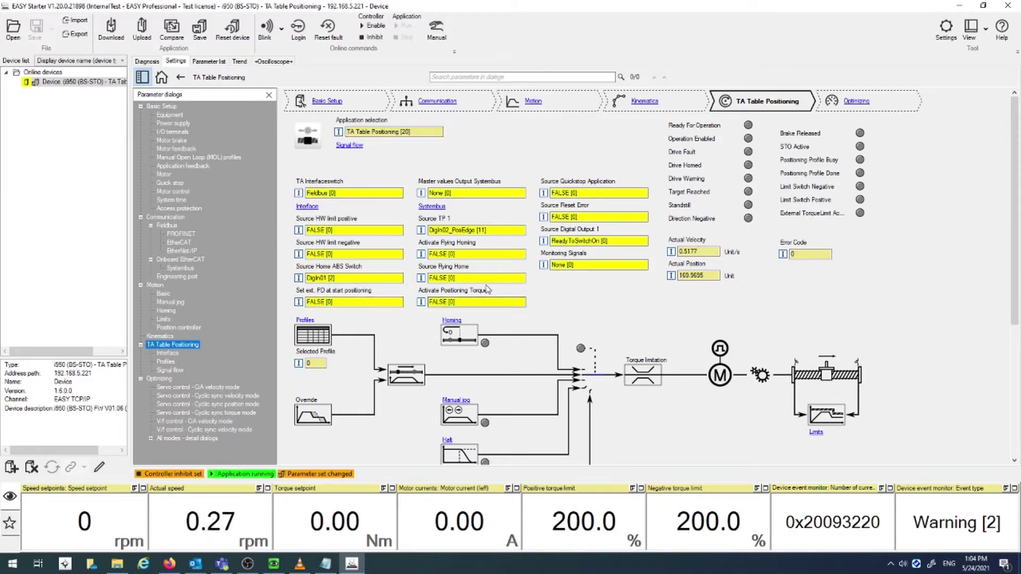
# Check both hardware limit sources stay FALSE, then view the 15 positioning profiles
pyautogui.click(399, 230)
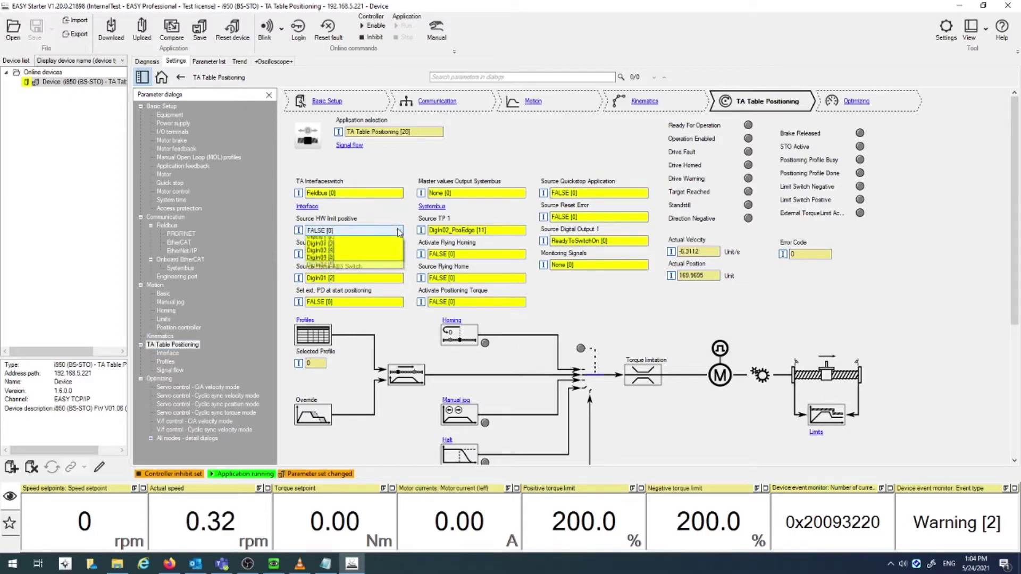
pyautogui.click(399, 256)
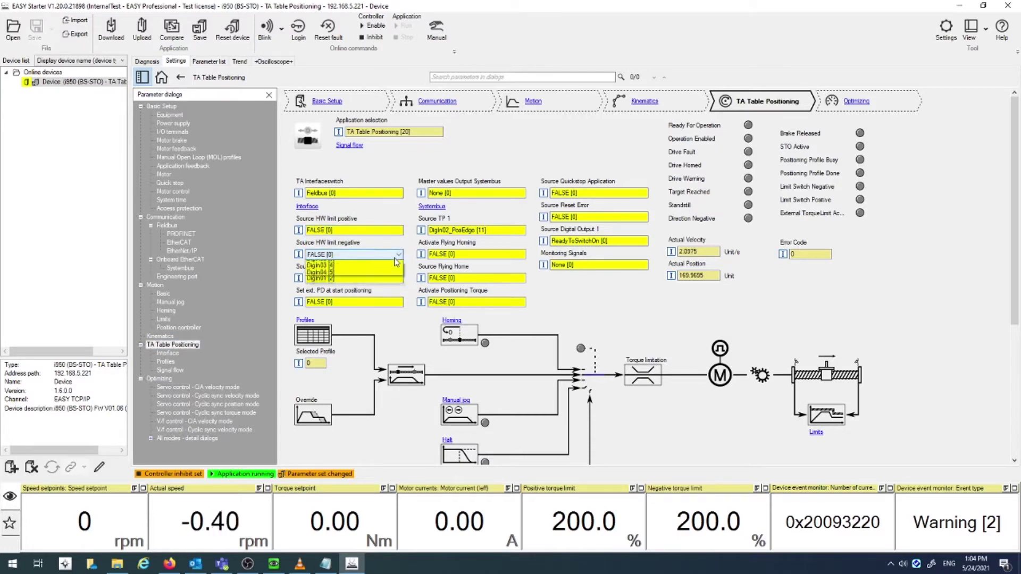
pyautogui.click(399, 255)
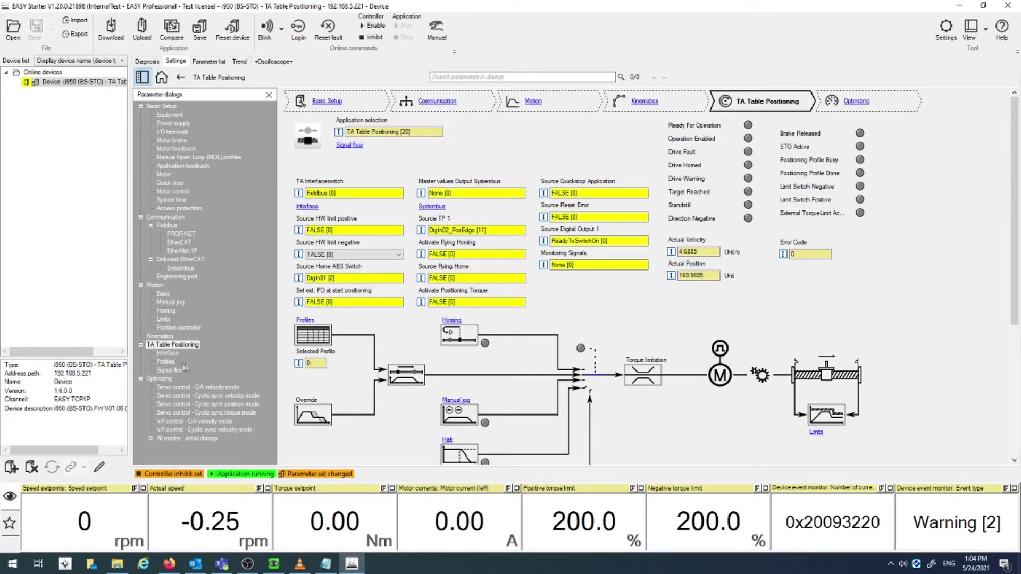
pyautogui.click(173, 345)
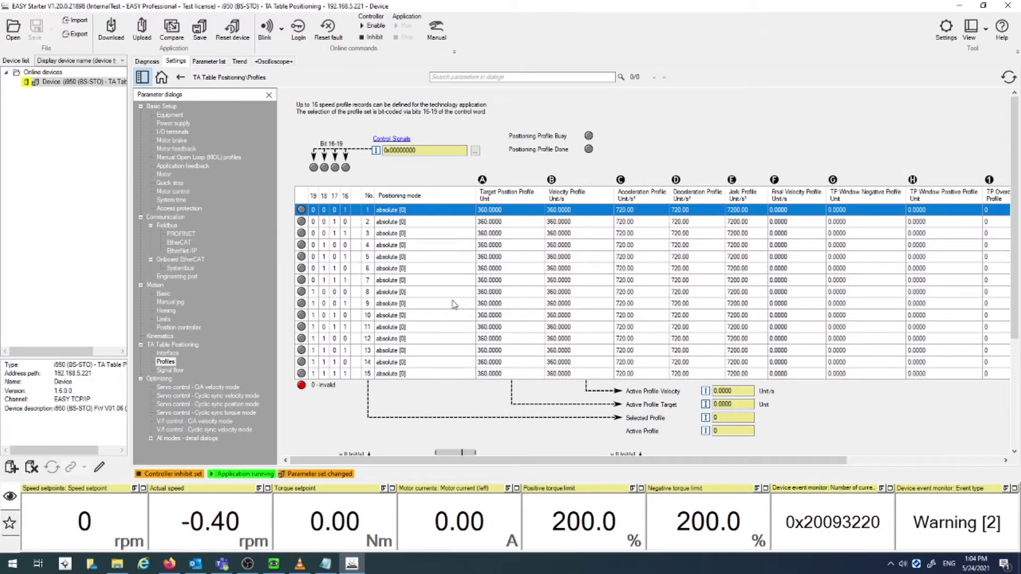
# Keep profile 3 in absolute positioning mode and edit its target position
pyautogui.click(471, 234)
pyautogui.click(471, 234)
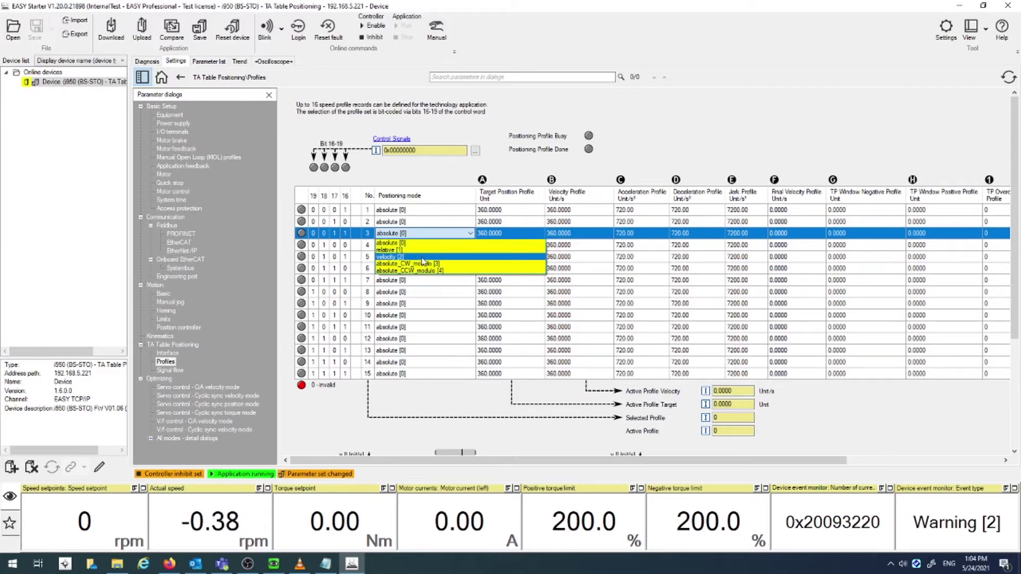
pyautogui.click(469, 173)
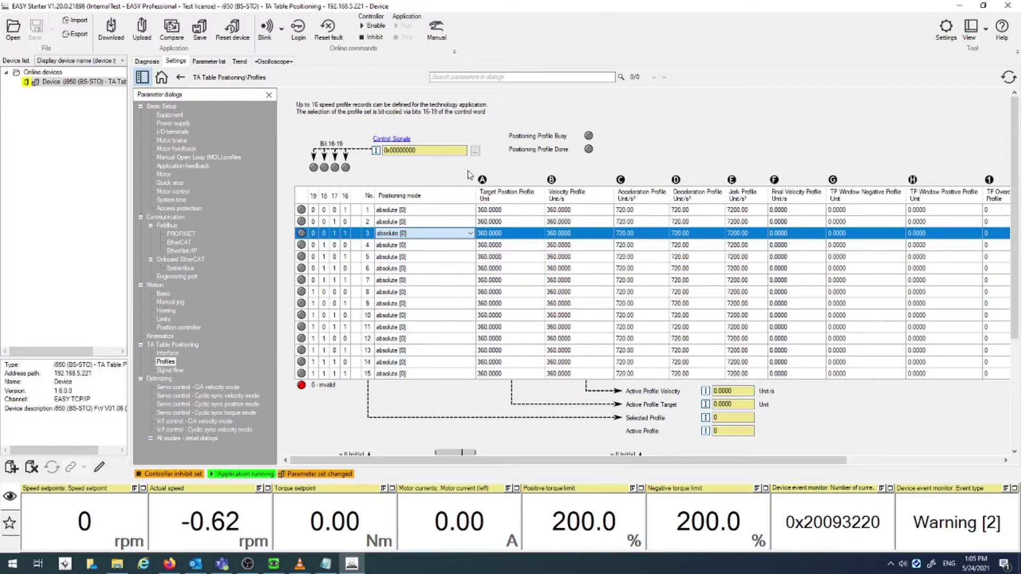
pyautogui.click(490, 234)
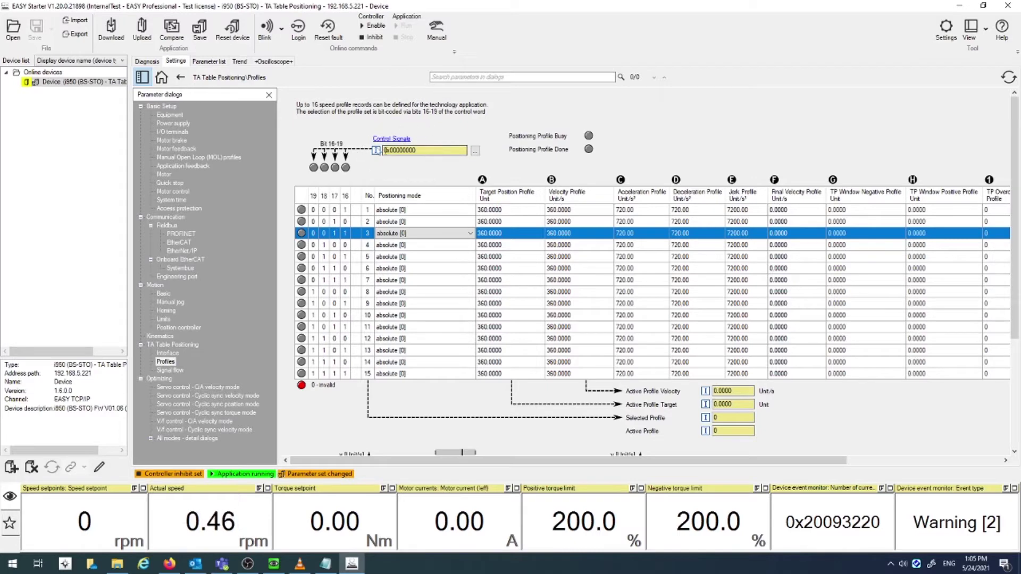
pyautogui.click(415, 150)
# Inspect the Profile No 01, 02 and 08 control-signal bits, settling on Profile No 02
pyautogui.click(476, 152)
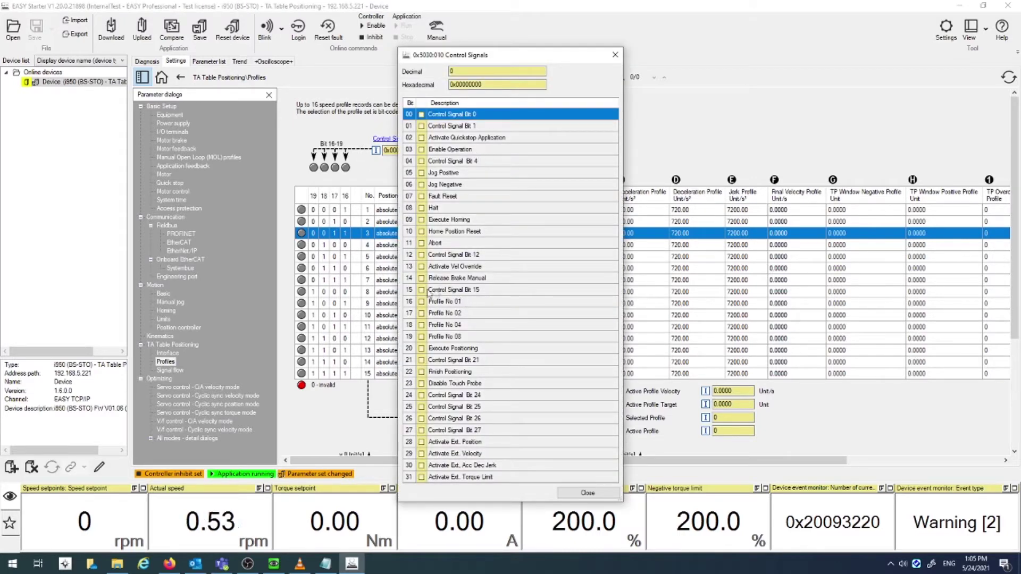
pyautogui.click(461, 303)
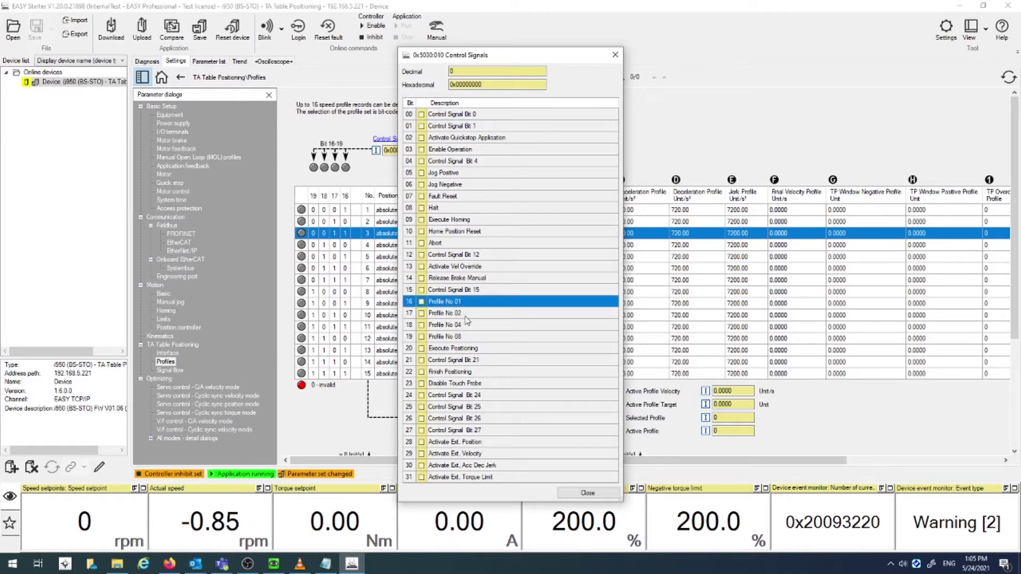
pyautogui.click(466, 315)
pyautogui.click(469, 338)
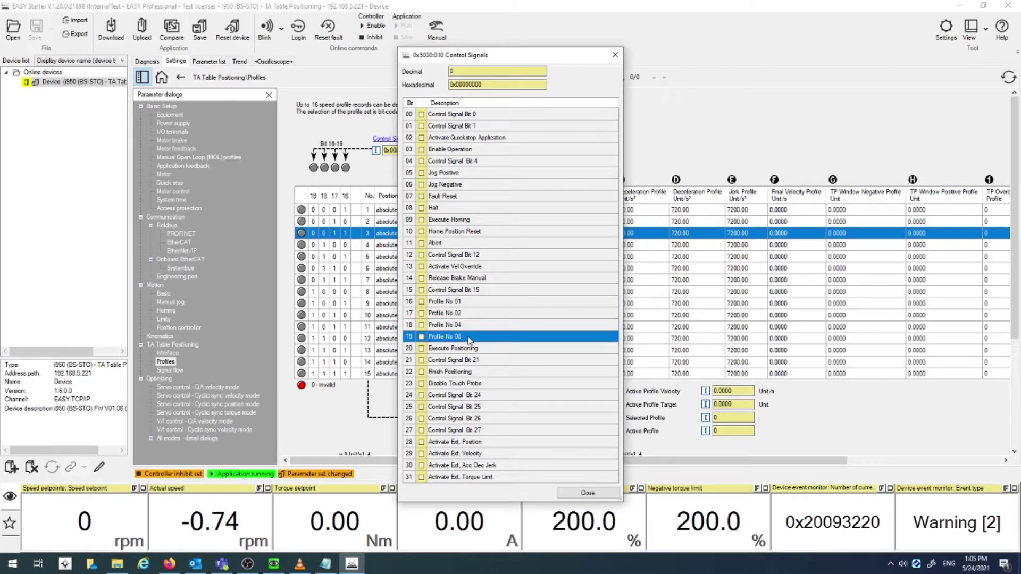
pyautogui.click(473, 303)
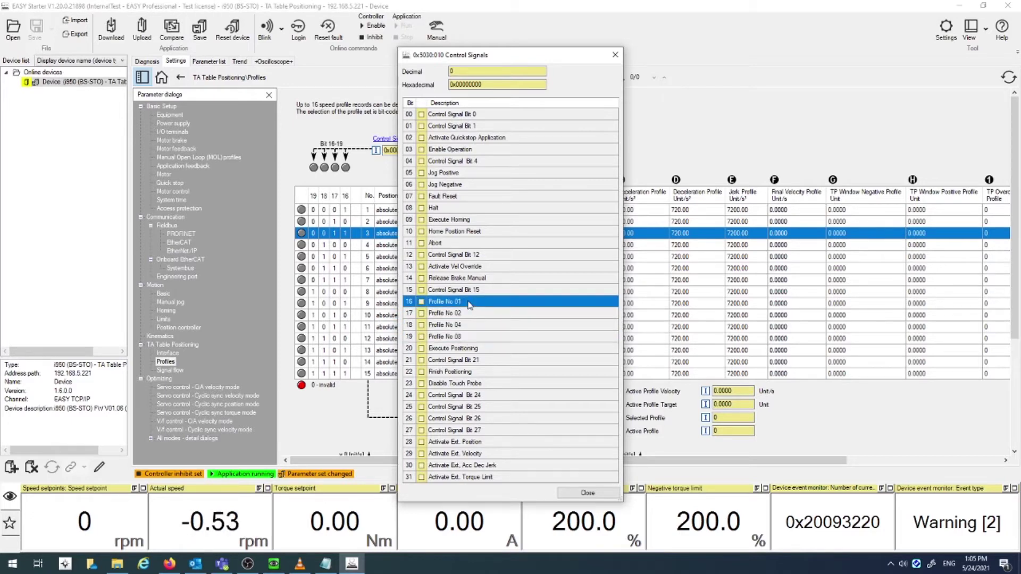
pyautogui.click(471, 314)
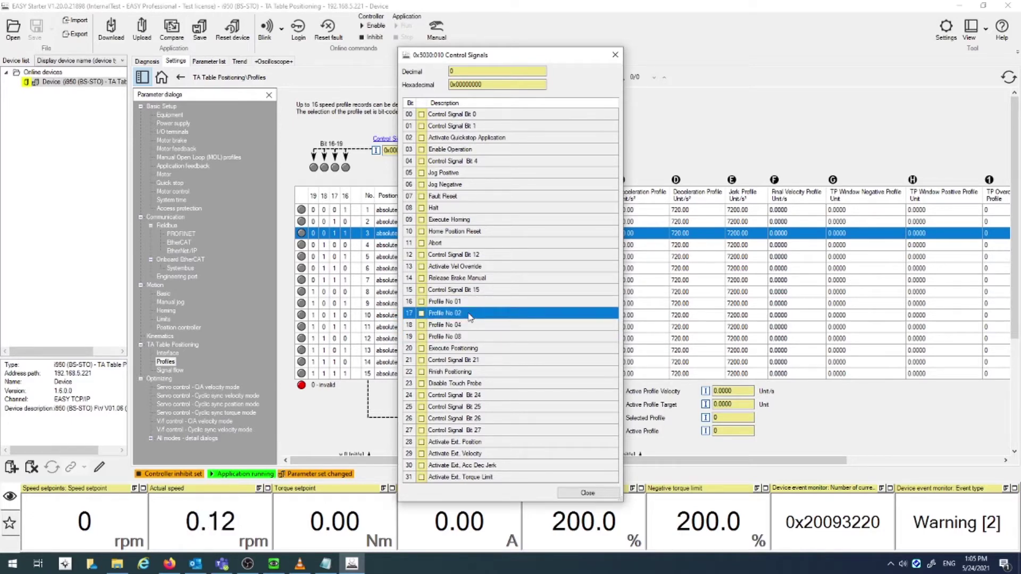
pyautogui.click(587, 493)
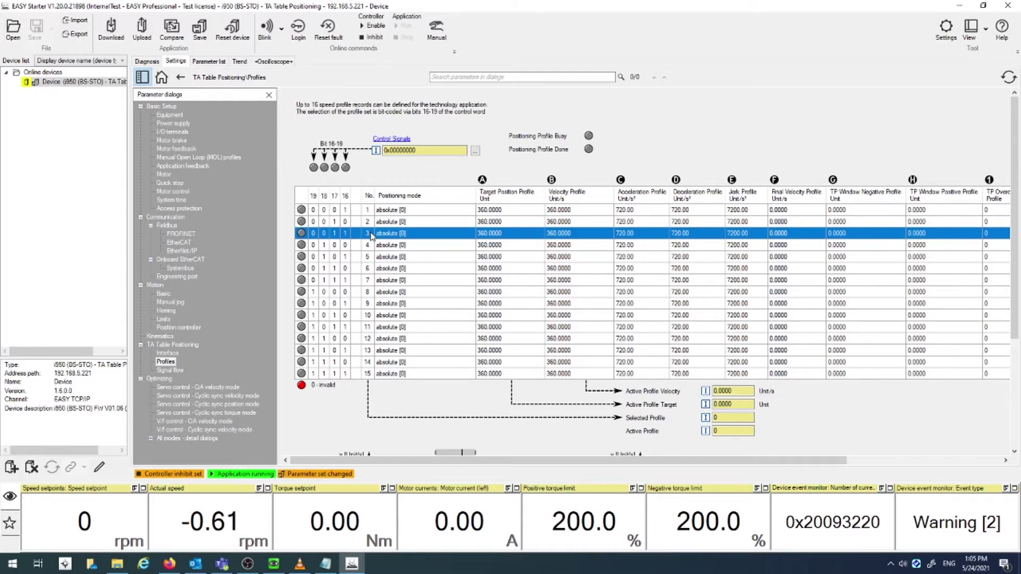
pyautogui.click(171, 353)
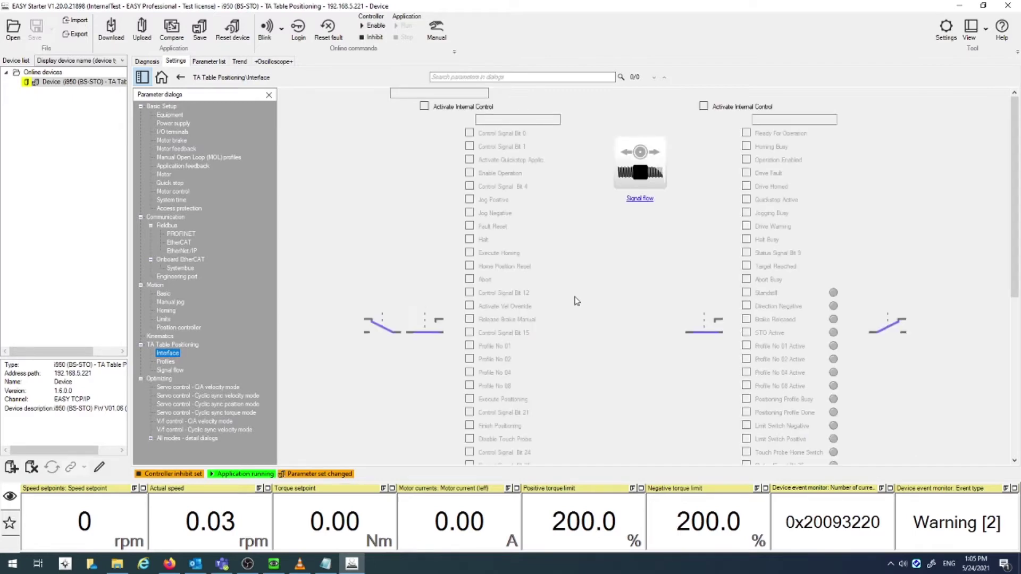
pyautogui.scroll(-3, 574, 300)
pyautogui.scroll(-3, 575, 300)
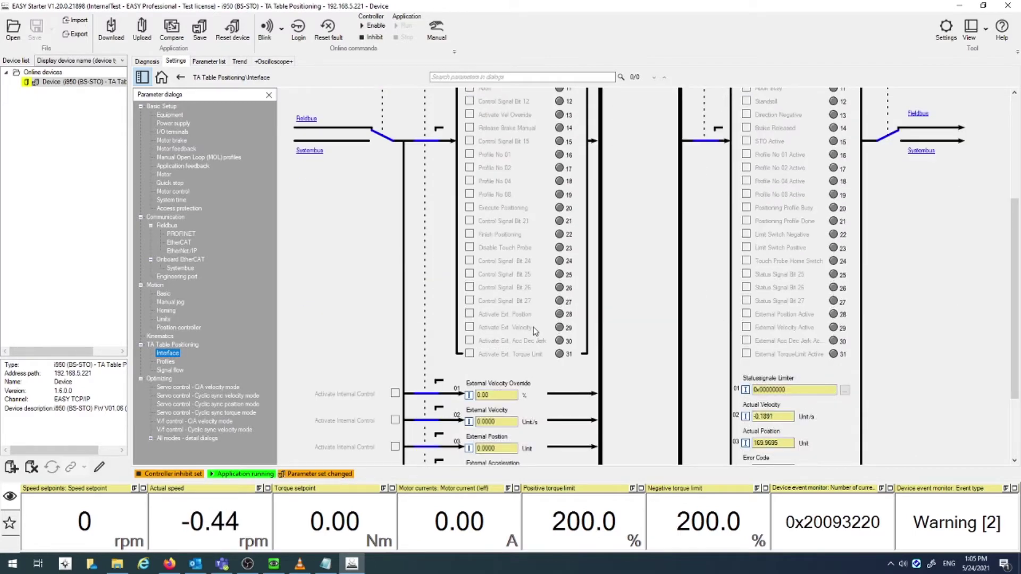
# Tick Activate Internal Control and Activate Ext. Position, then untick internal control
pyautogui.click(516, 321)
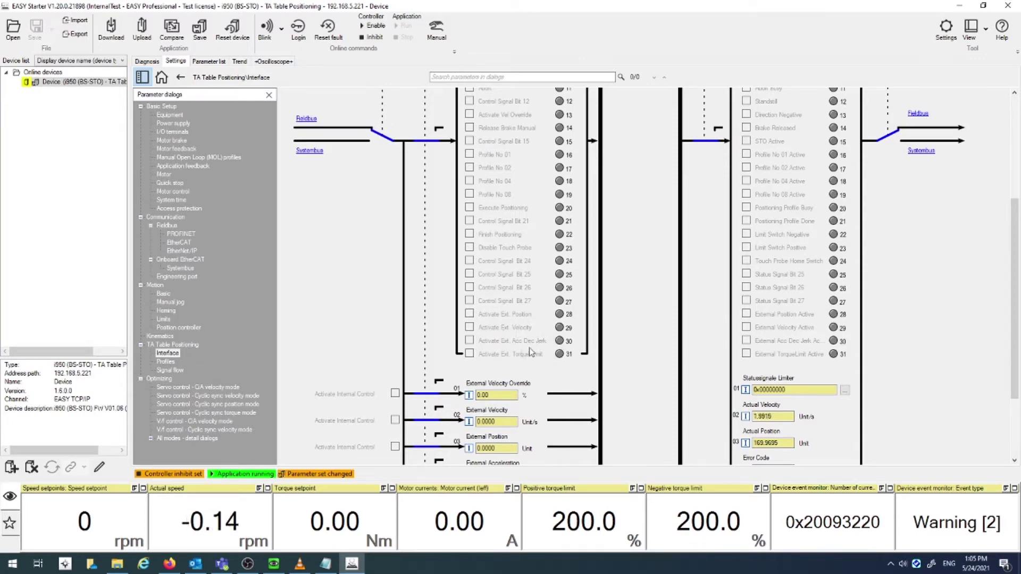
pyautogui.scroll(-3, 541, 343)
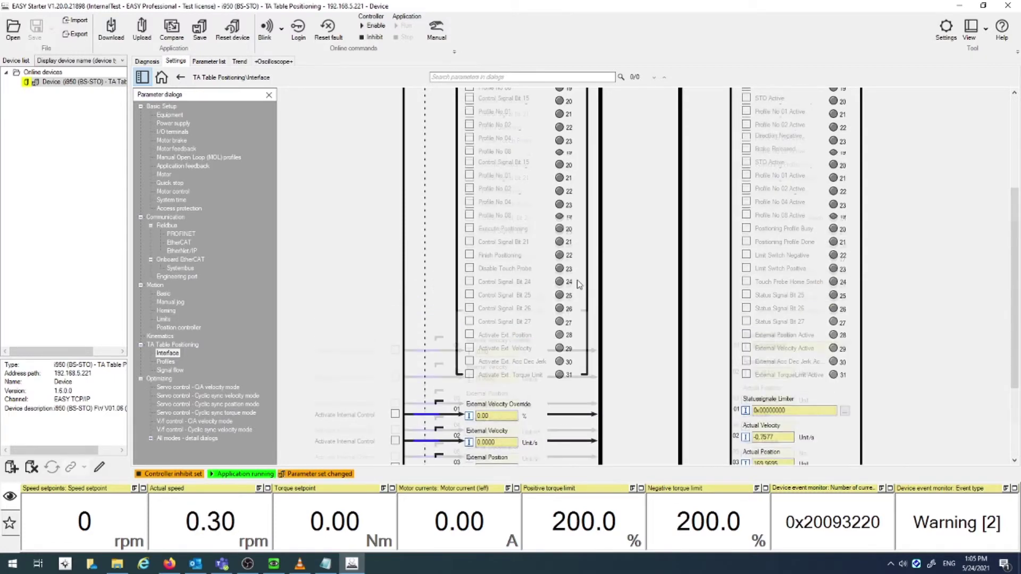
pyautogui.scroll(5, 577, 284)
pyautogui.scroll(3, 577, 285)
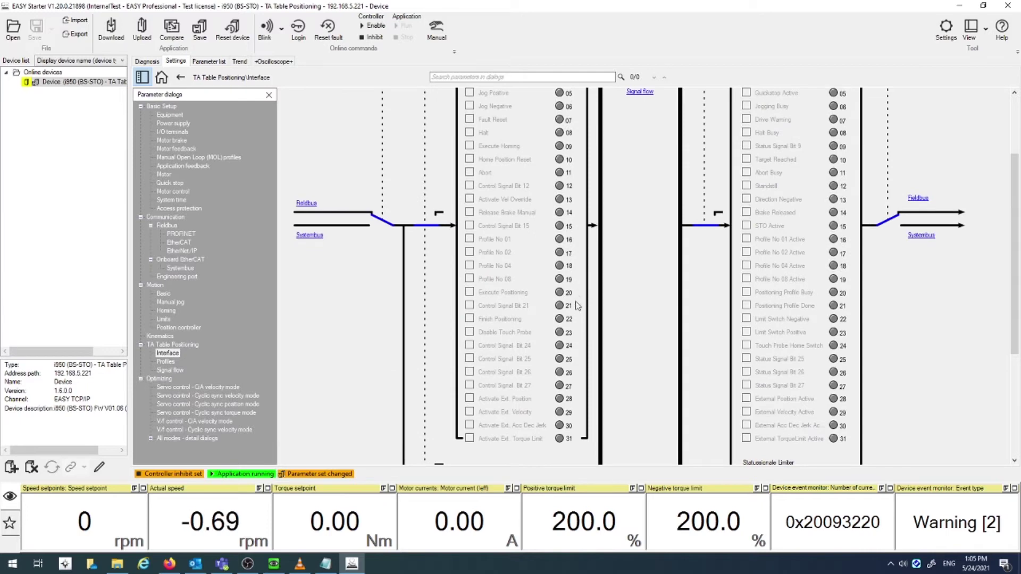
pyautogui.scroll(3, 574, 322)
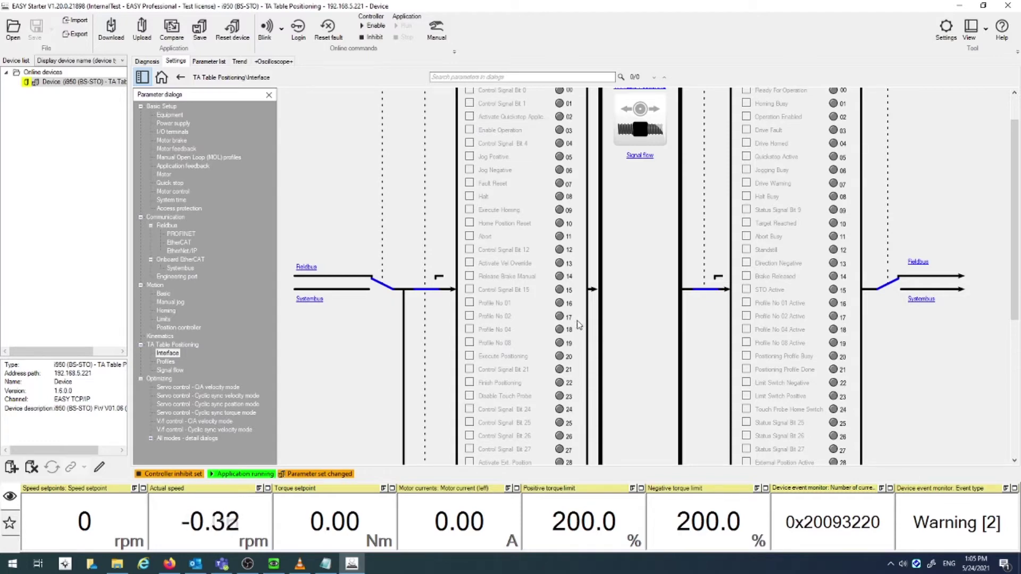
pyautogui.scroll(3, 579, 323)
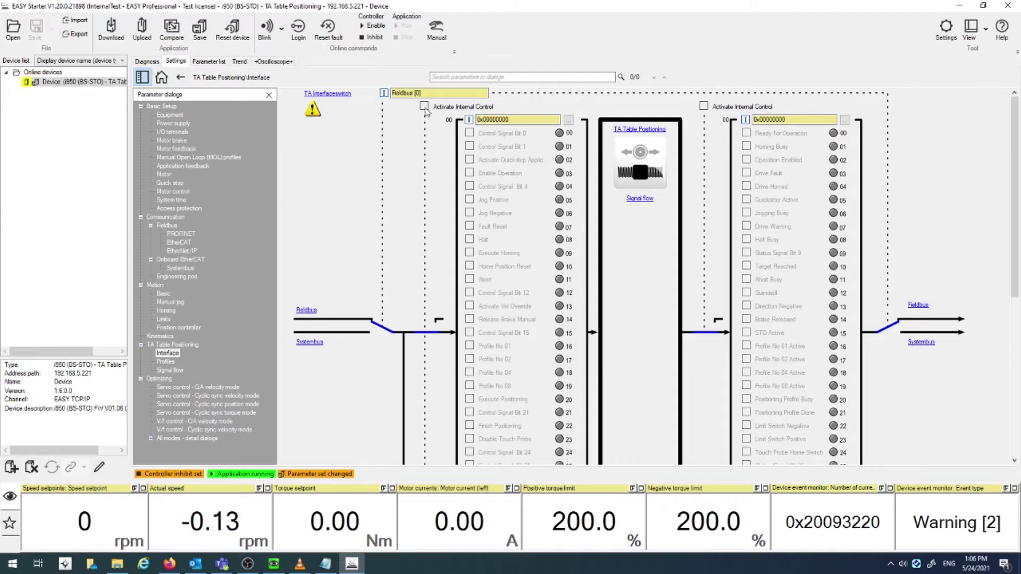
pyautogui.click(424, 107)
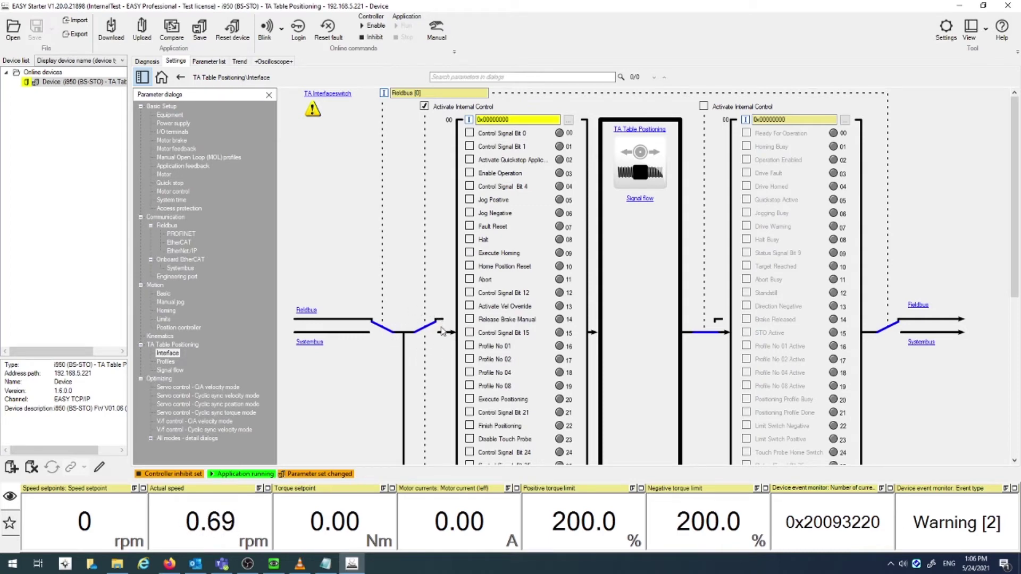
pyautogui.scroll(-5, 443, 334)
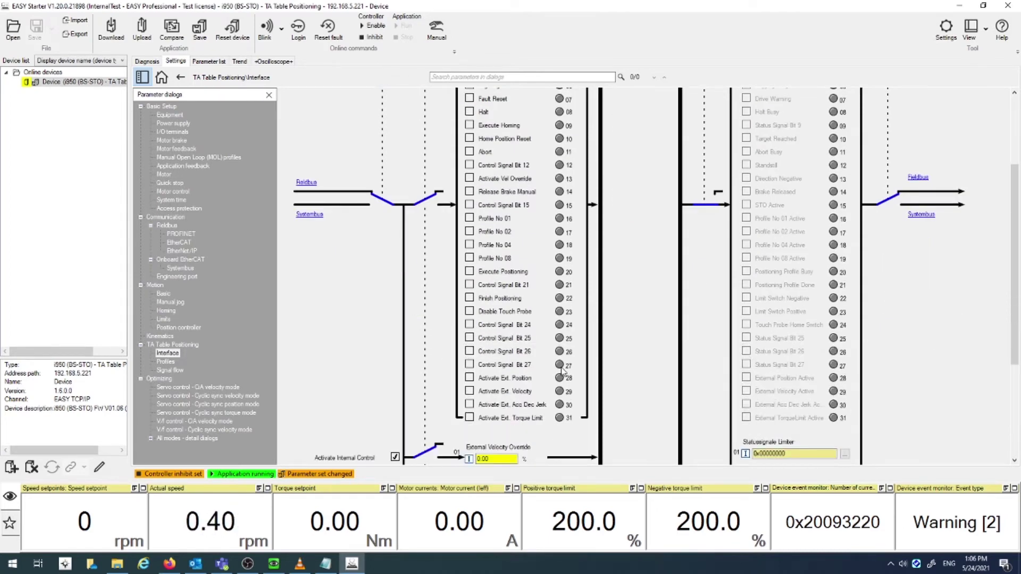
pyautogui.click(470, 378)
pyautogui.scroll(5, 449, 292)
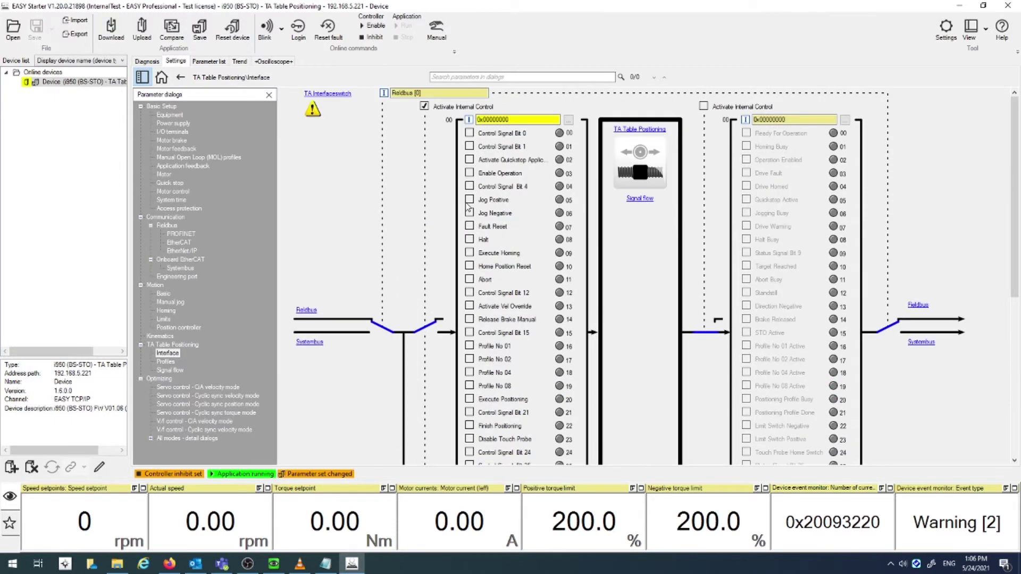
pyautogui.click(424, 106)
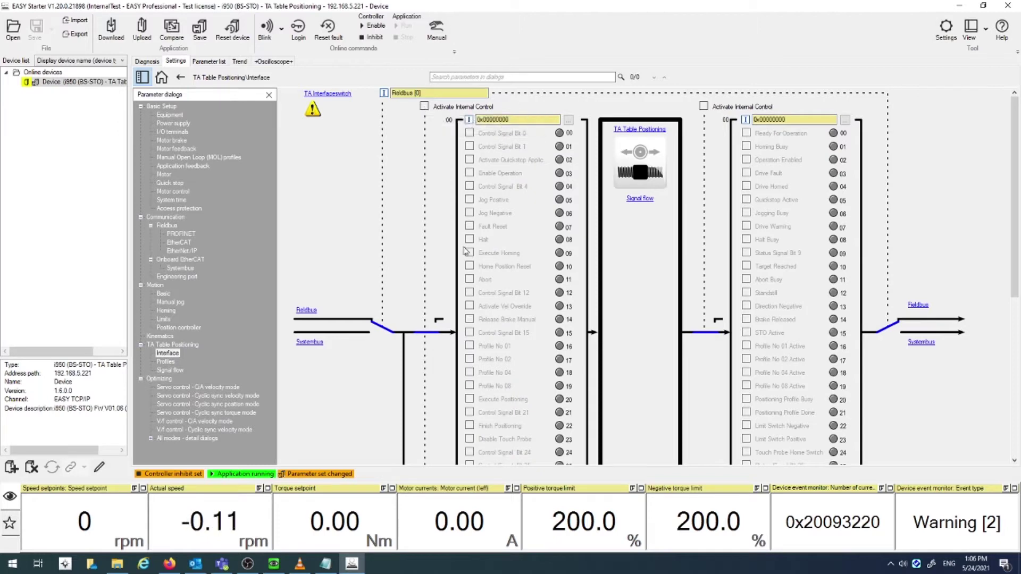
pyautogui.click(170, 371)
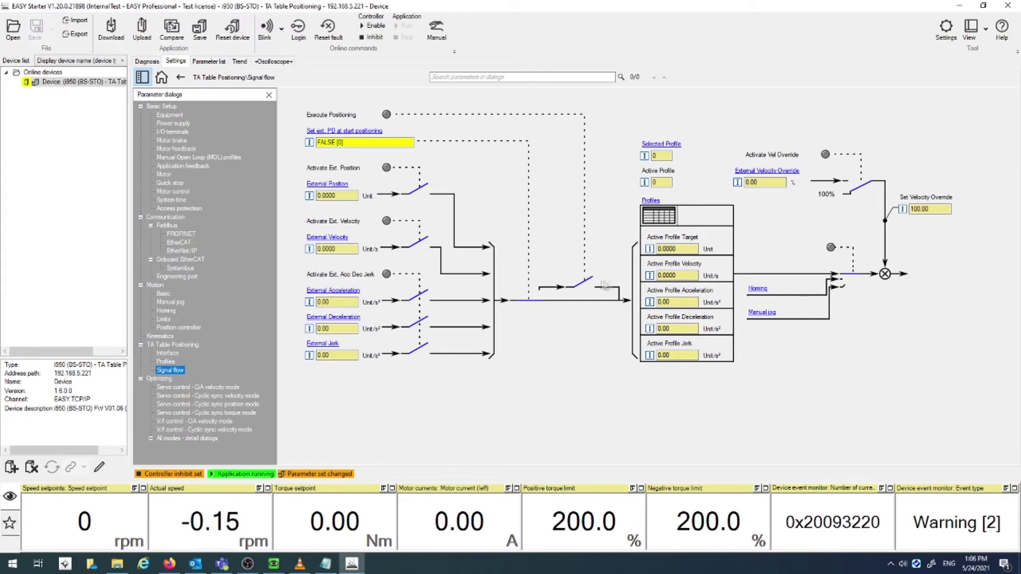
pyautogui.click(327, 184)
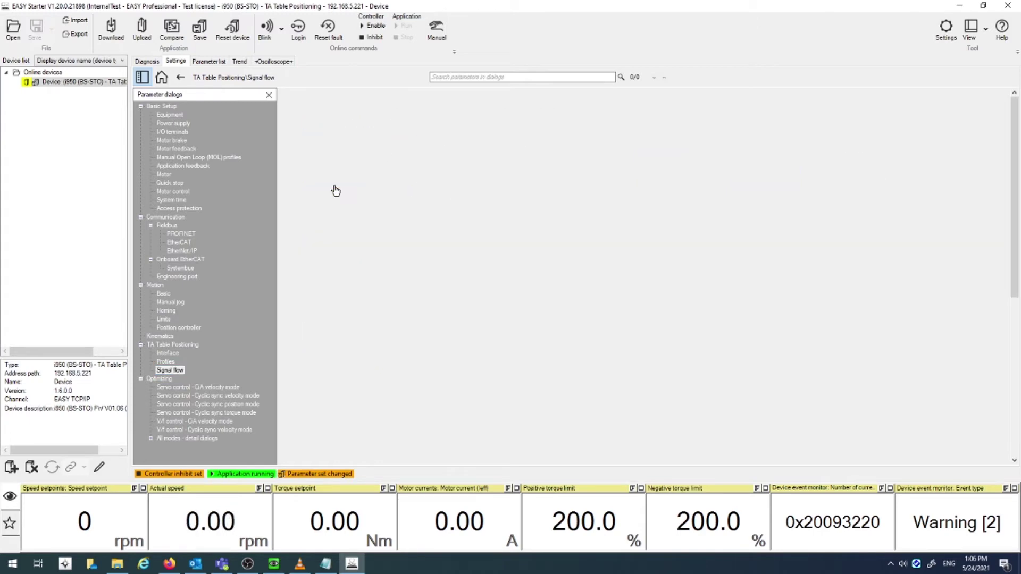
pyautogui.scroll(-5, 615, 384)
pyautogui.scroll(-5, 615, 383)
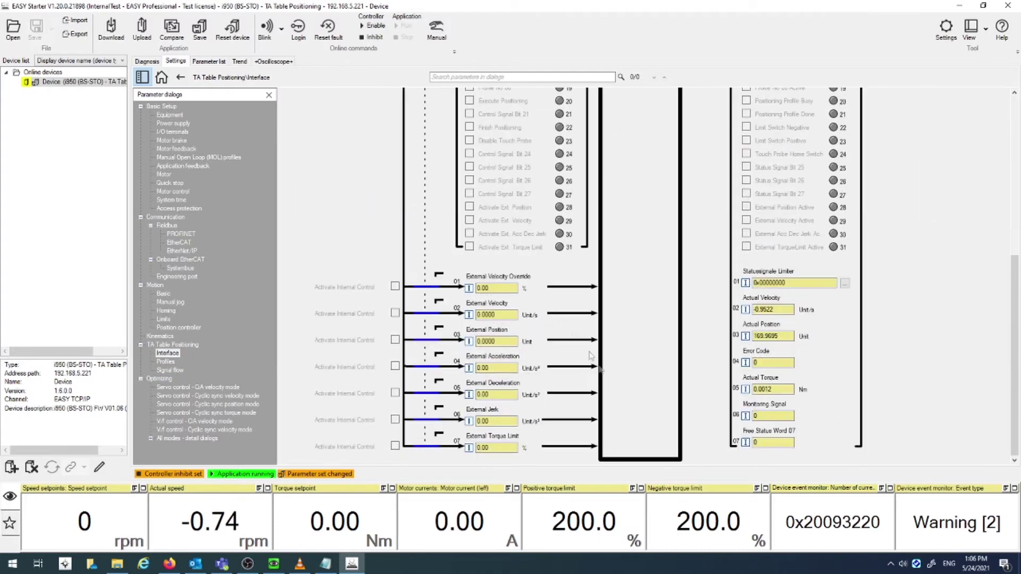
pyautogui.scroll(10, 480, 326)
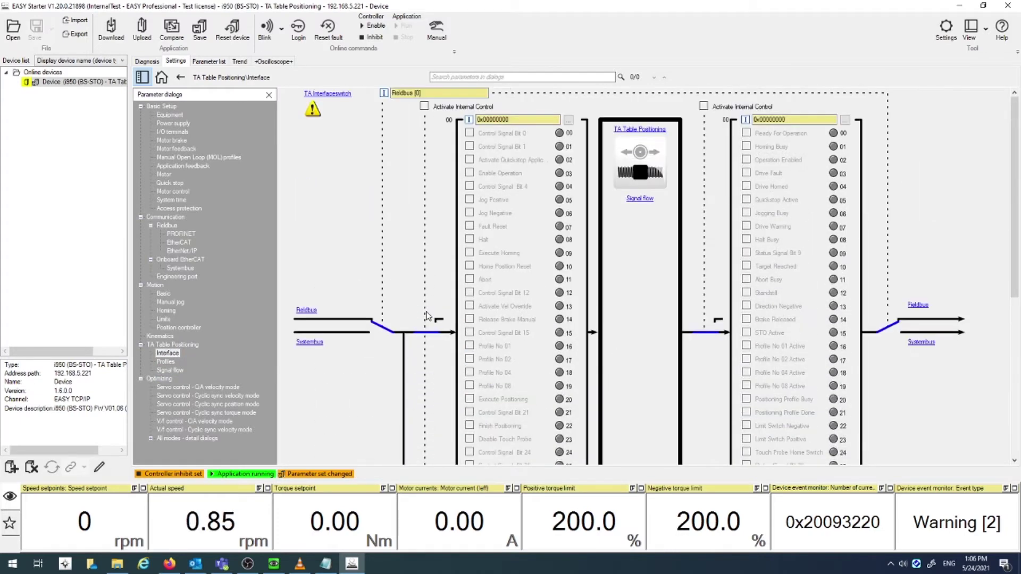
pyautogui.click(208, 61)
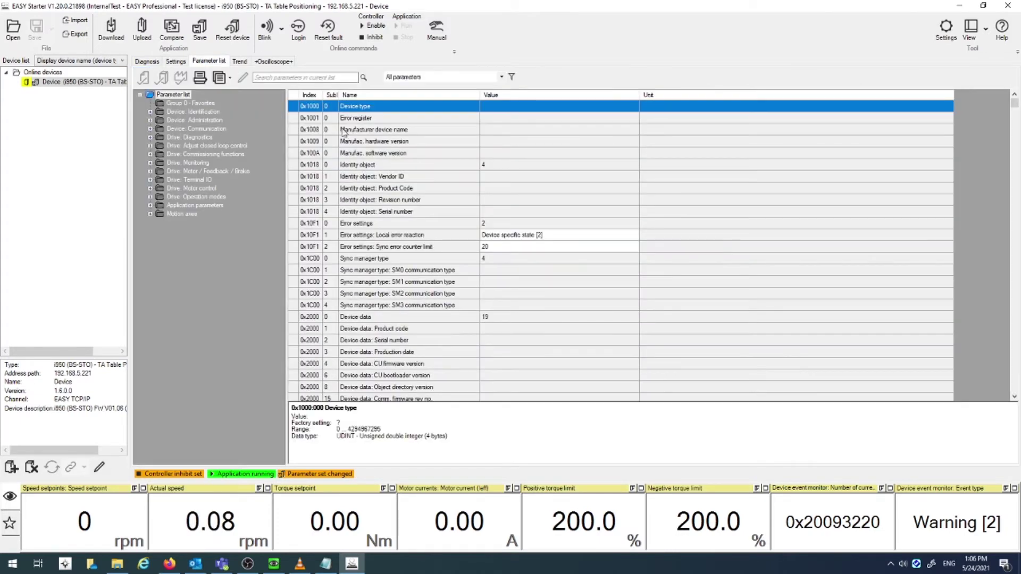
# Search 'external' and add External Position to the Group 0 Favorites list
pyautogui.click(300, 78)
pyautogui.write('ext')
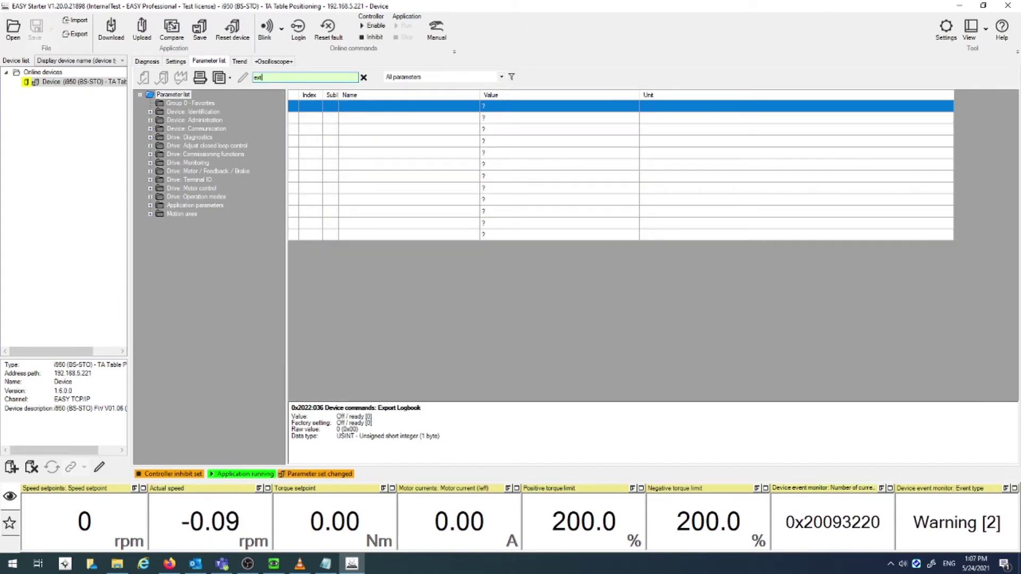
pyautogui.write('ernal')
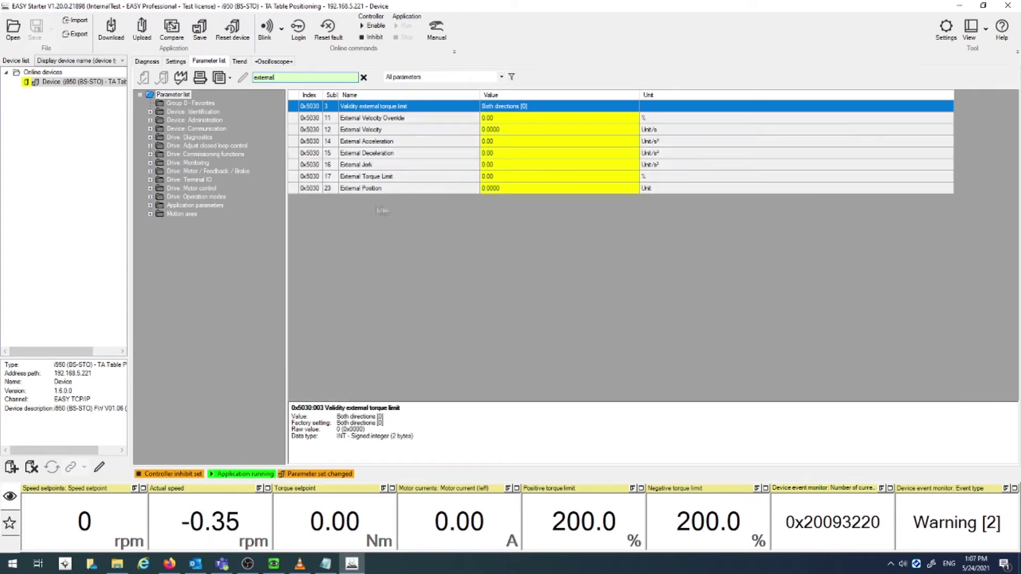
pyautogui.click(525, 189)
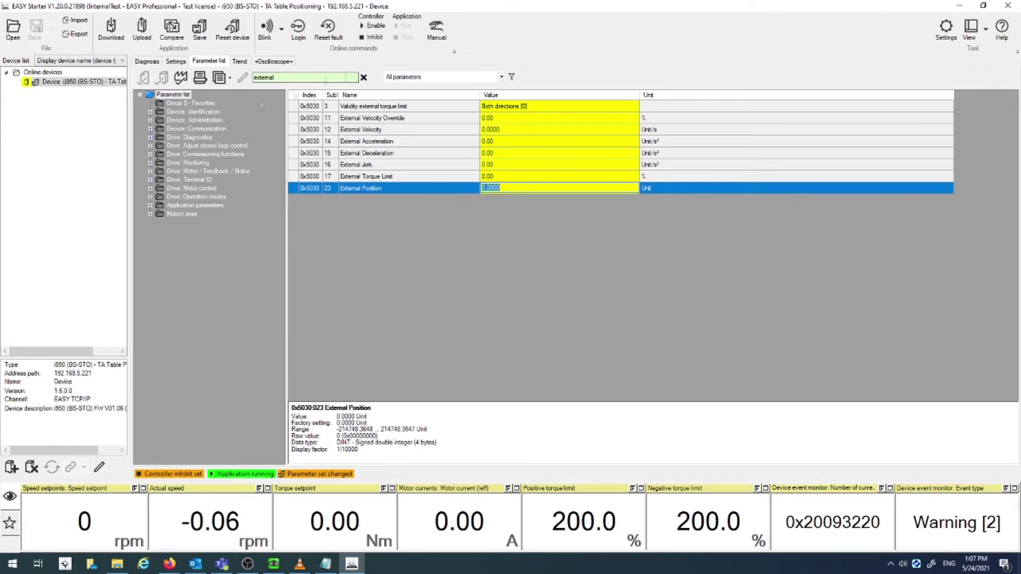
pyautogui.click(190, 104)
pyautogui.doubleClick(190, 104)
pyautogui.write('external')
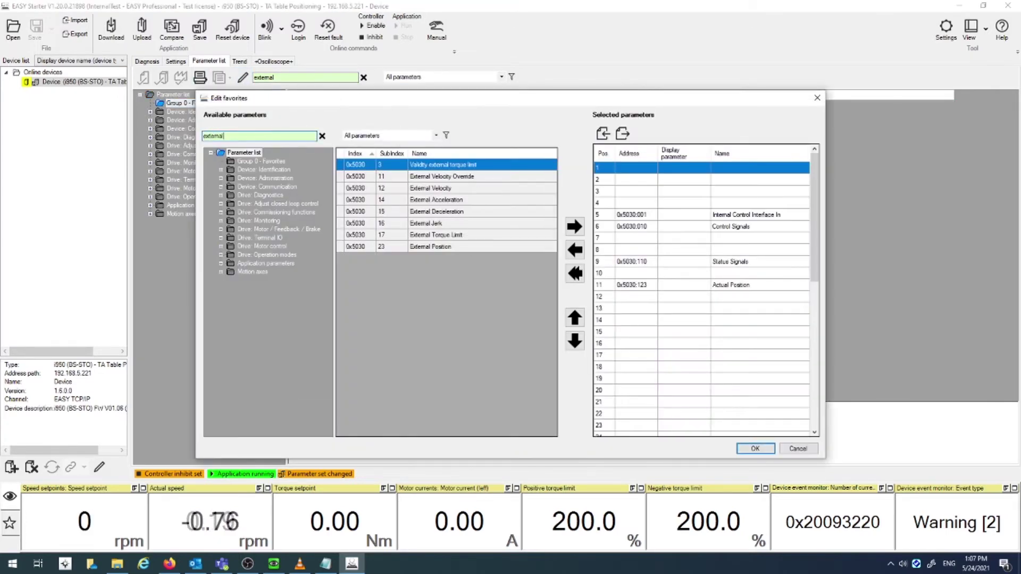
pyautogui.click(447, 246)
pyautogui.click(575, 228)
pyautogui.click(755, 449)
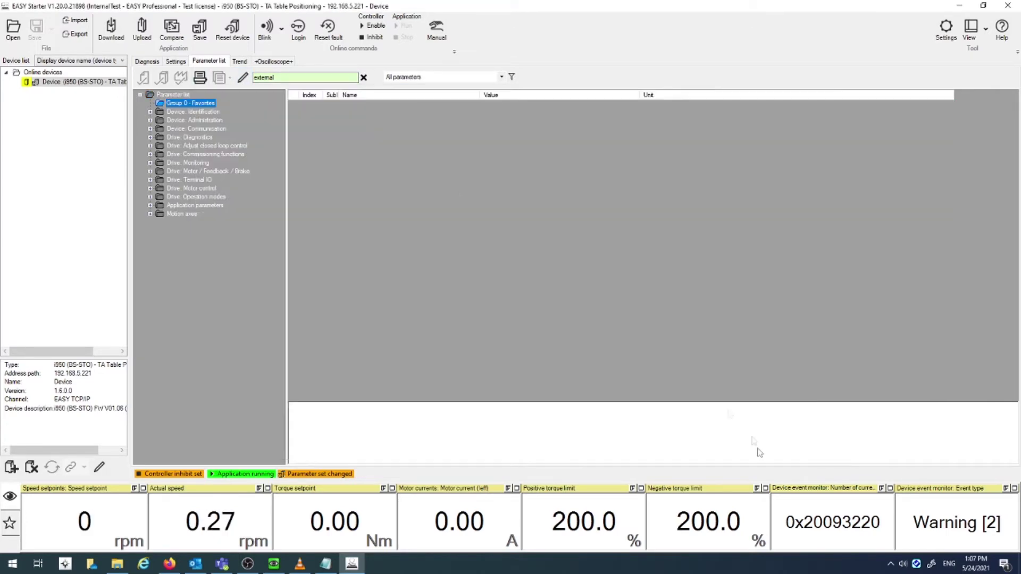
pyautogui.click(363, 78)
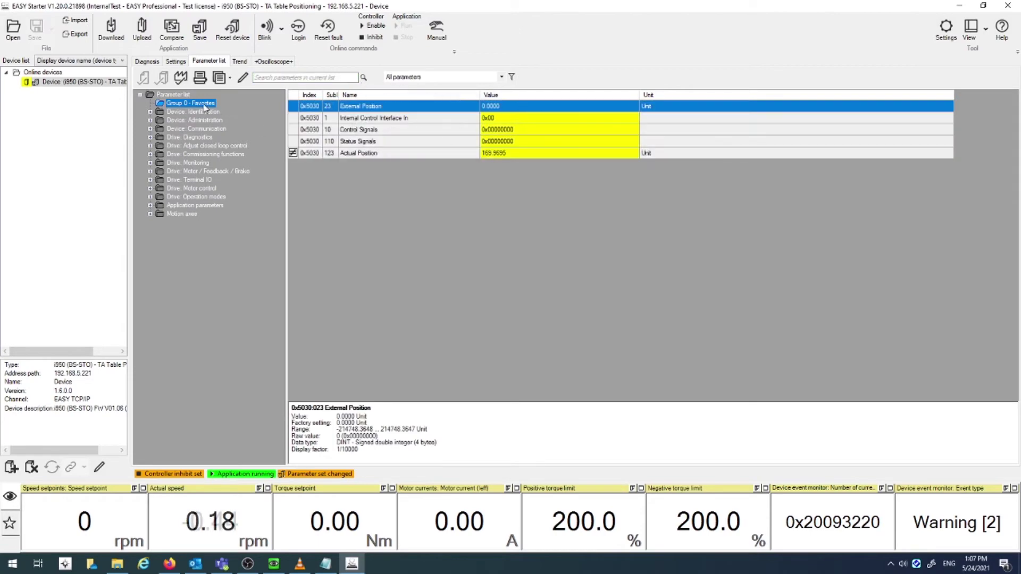
pyautogui.click(176, 62)
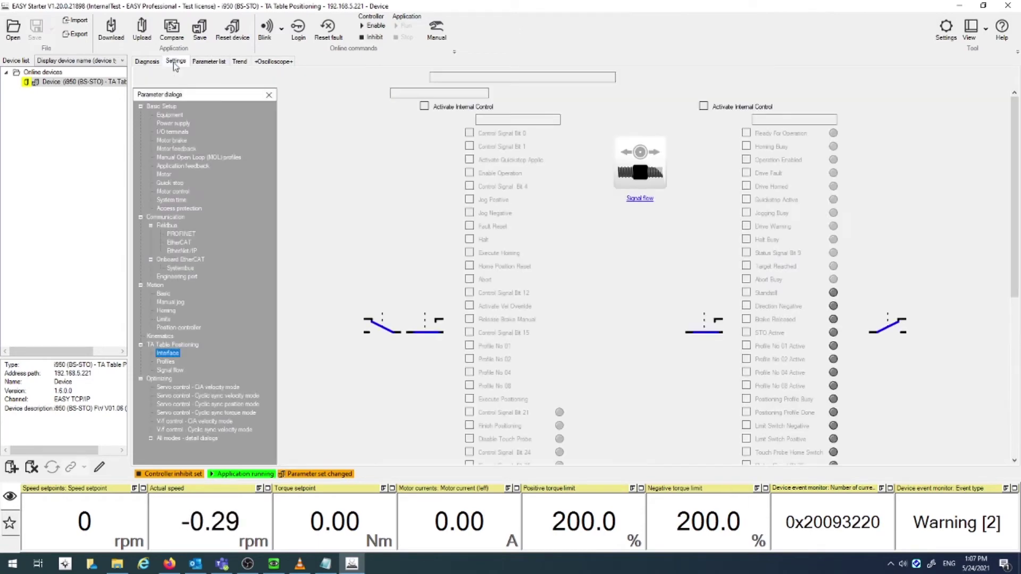
# Switch the EtherNet/IP IP configuration from DHCP to Stored IP
pyautogui.click(183, 250)
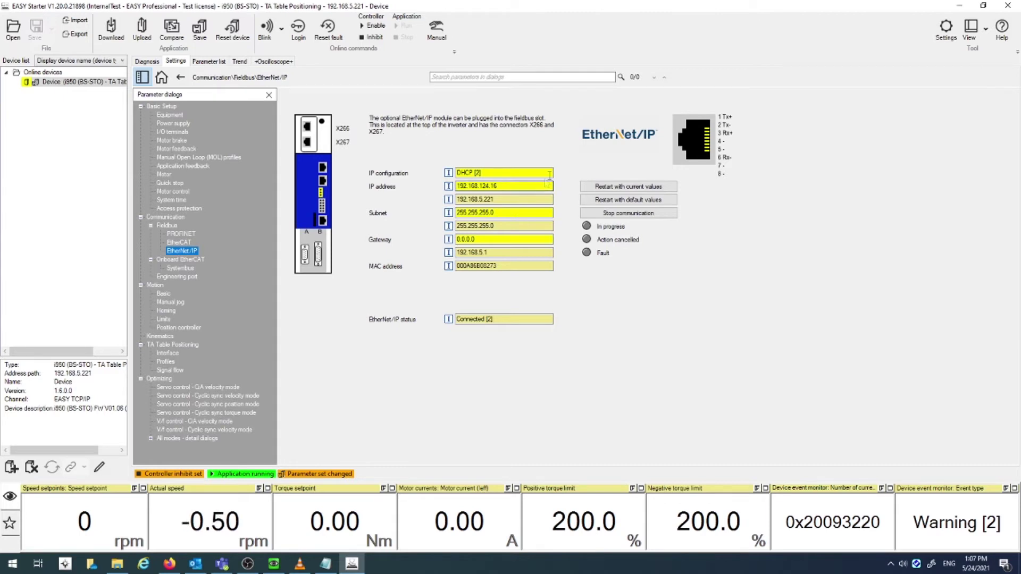
pyautogui.click(527, 174)
pyautogui.click(550, 174)
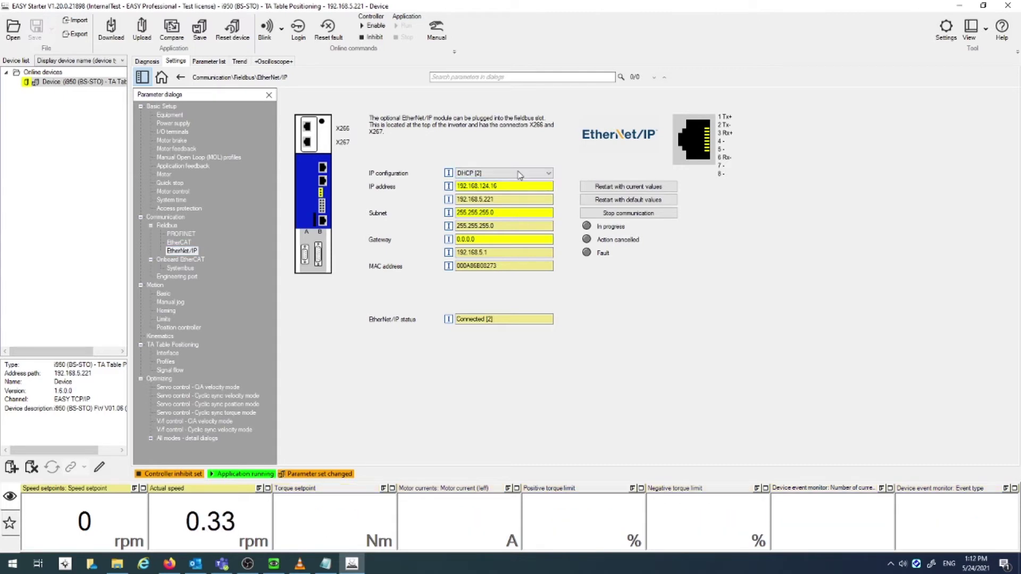
pyautogui.click(515, 185)
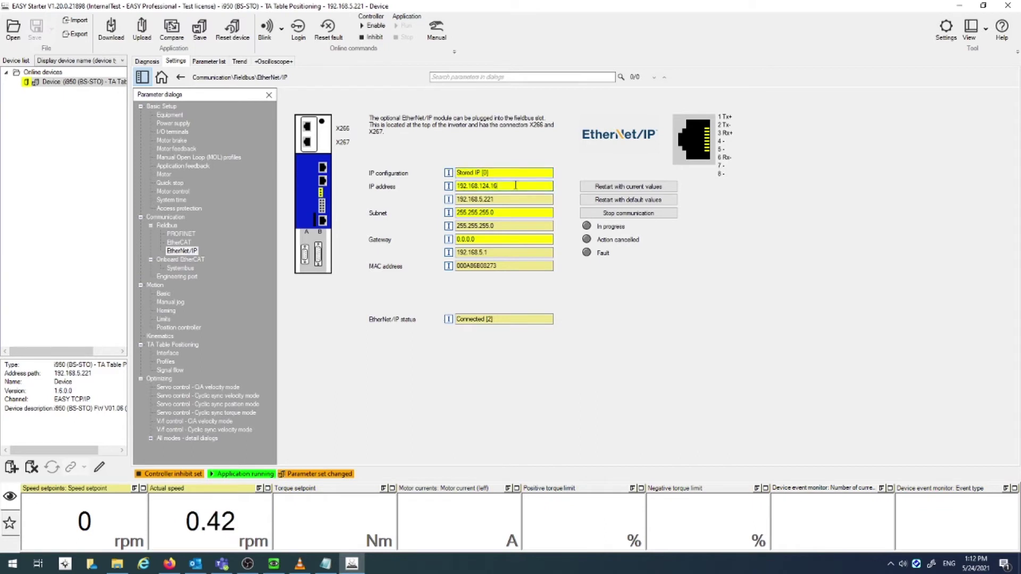
# Set the stored IP address to 192.168.5.221 and restart communication with current values
pyautogui.press('BackSpace')
pyautogui.press('BackSpace')
pyautogui.write('4.16')
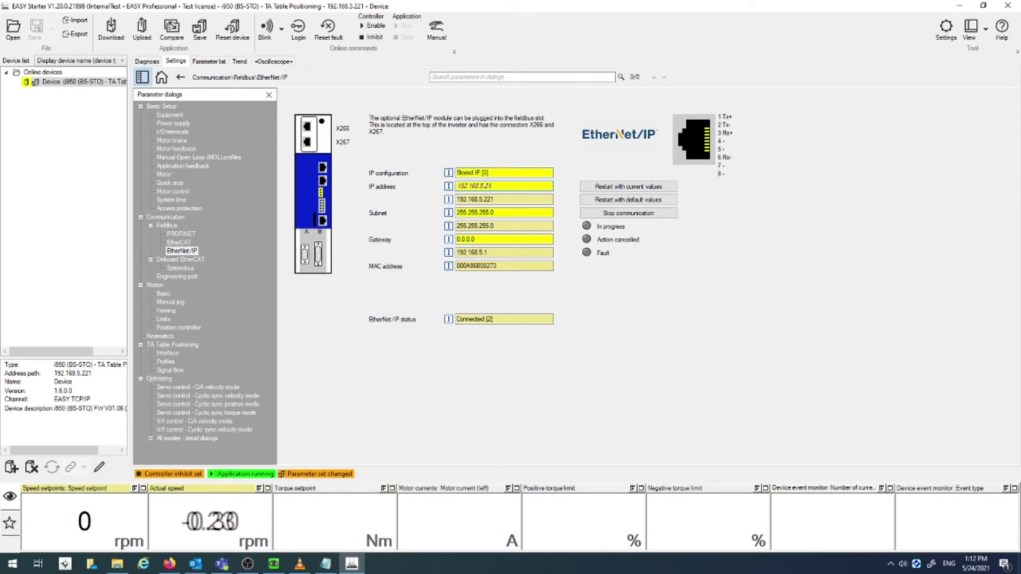
pyautogui.press('Return')
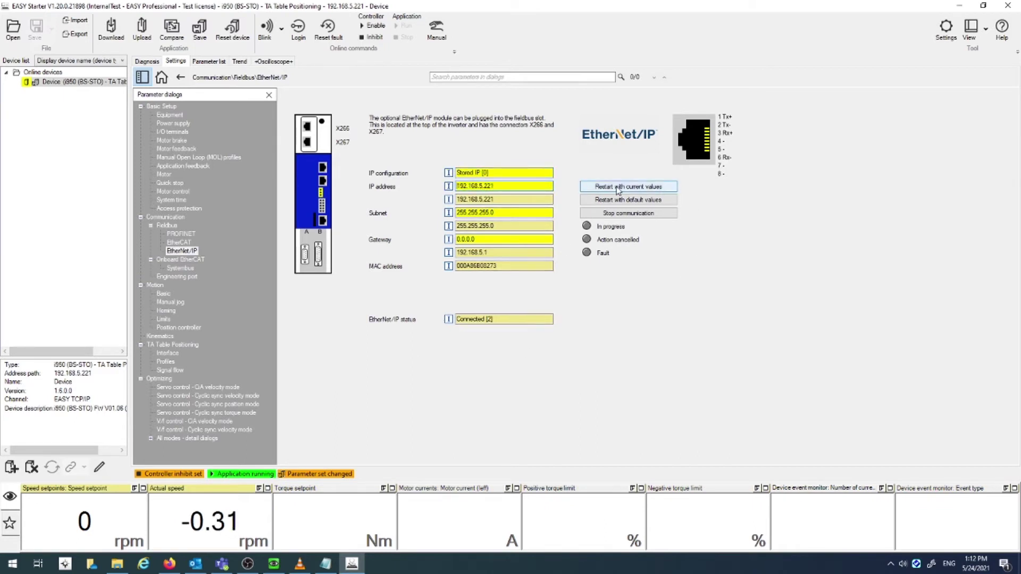
pyautogui.click(627, 187)
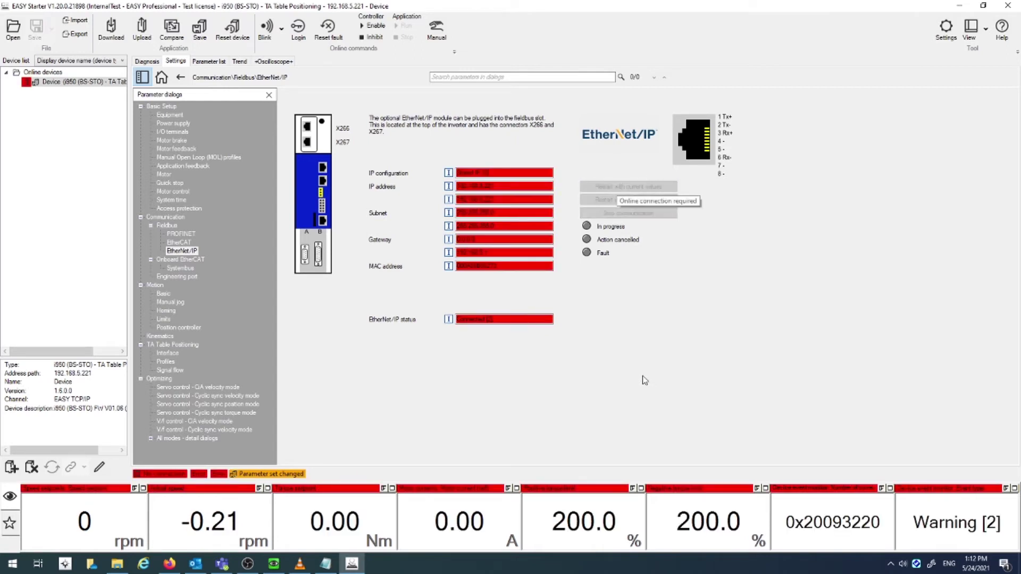
pyautogui.click(503, 200)
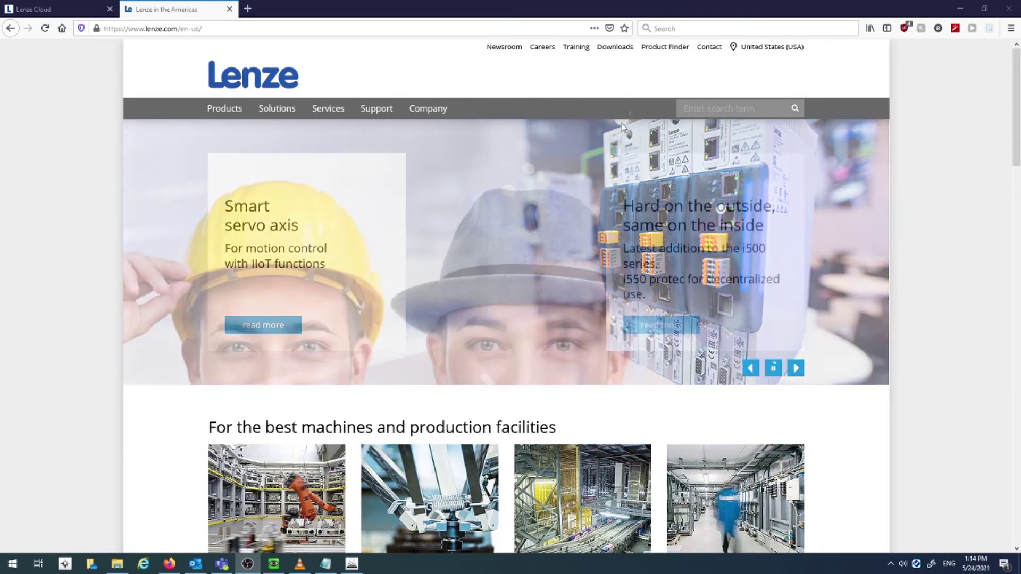
# Save the EtherNet/IP EDS zip from Lenze's Engineering data downloads, then close the page
pyautogui.click(615, 46)
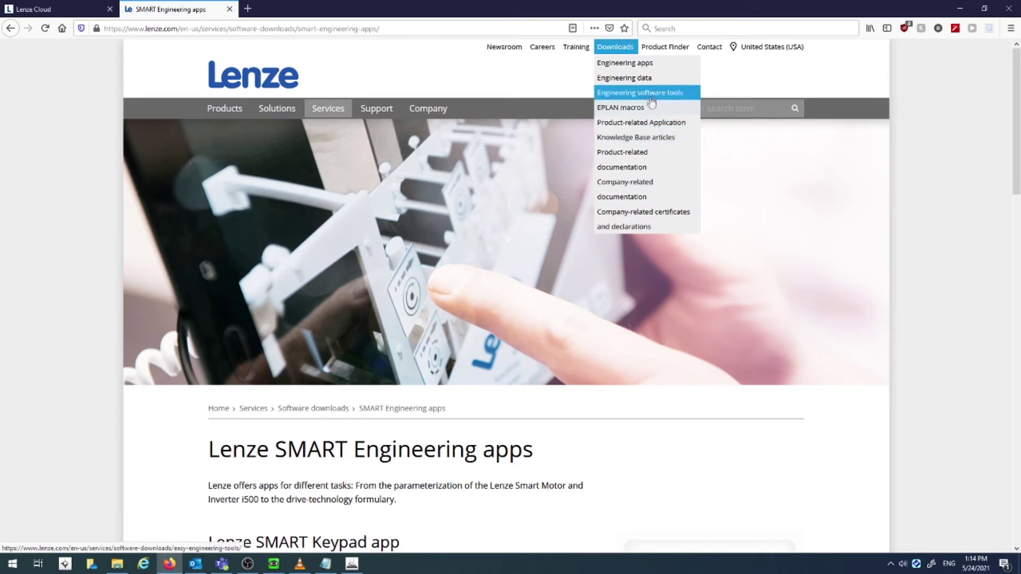
pyautogui.click(638, 78)
pyautogui.scroll(-10, 526, 264)
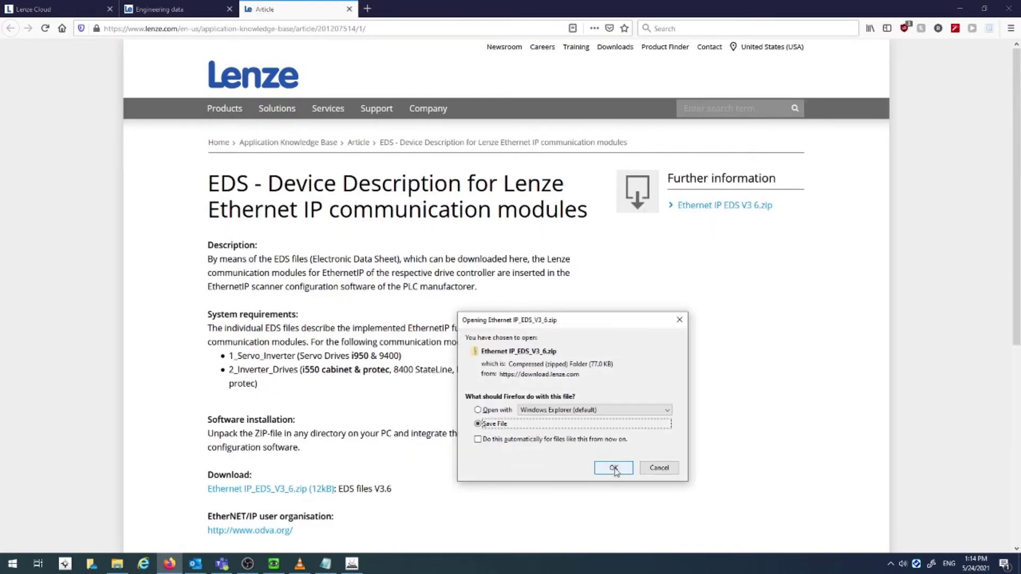
pyautogui.click(615, 470)
pyautogui.click(349, 8)
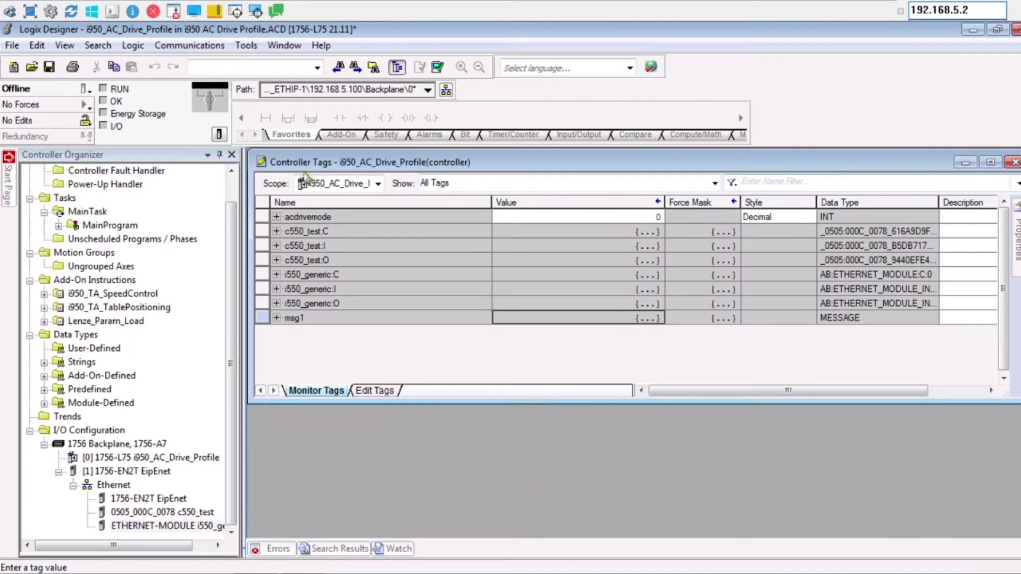
# Register lenze_i950_acd_v2.eds with the EDS Hardware Installation Tool, passing its installation test
pyautogui.click(248, 45)
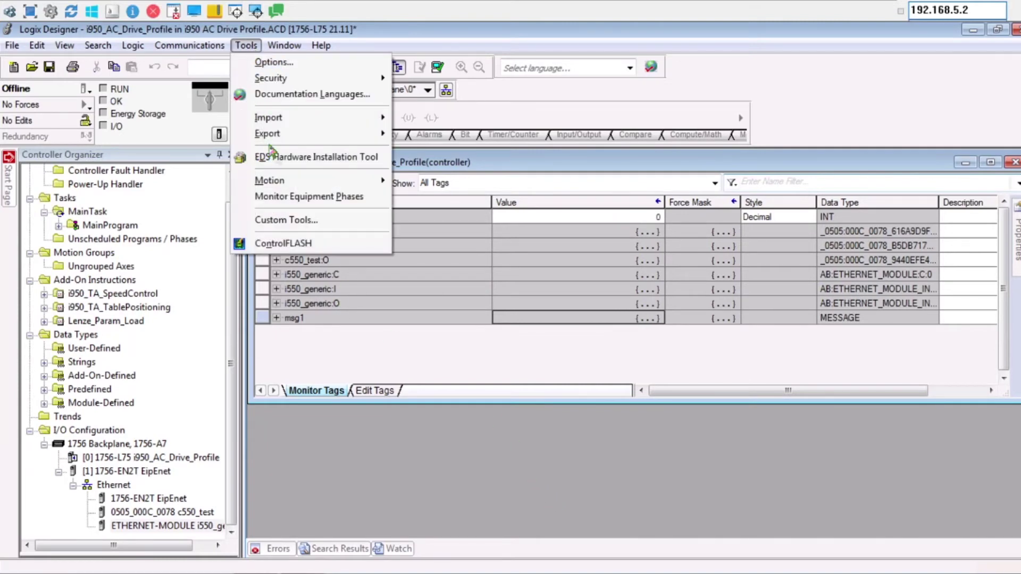
pyautogui.click(316, 157)
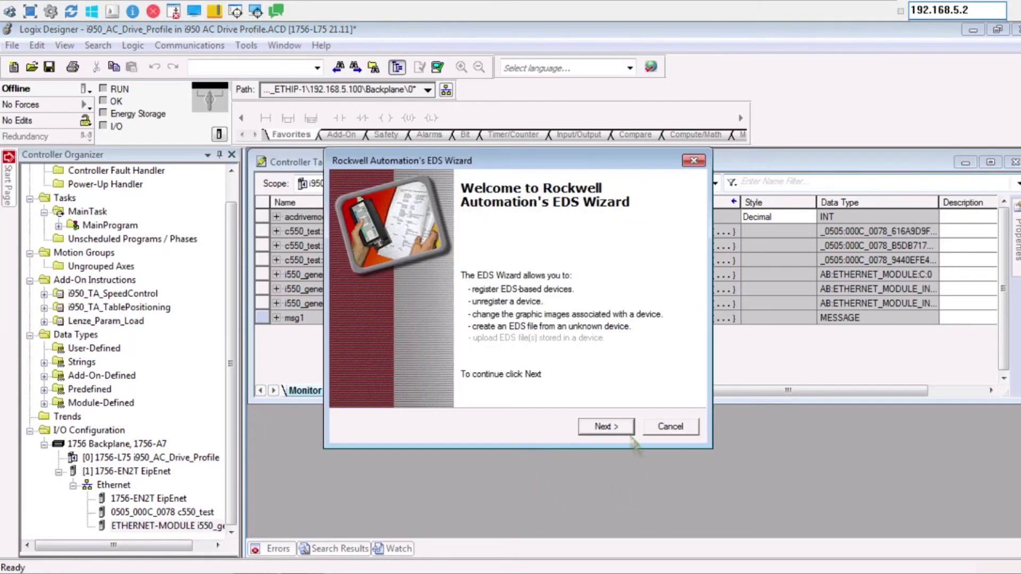
pyautogui.click(606, 427)
pyautogui.click(640, 286)
pyautogui.doubleClick(543, 275)
pyautogui.click(723, 510)
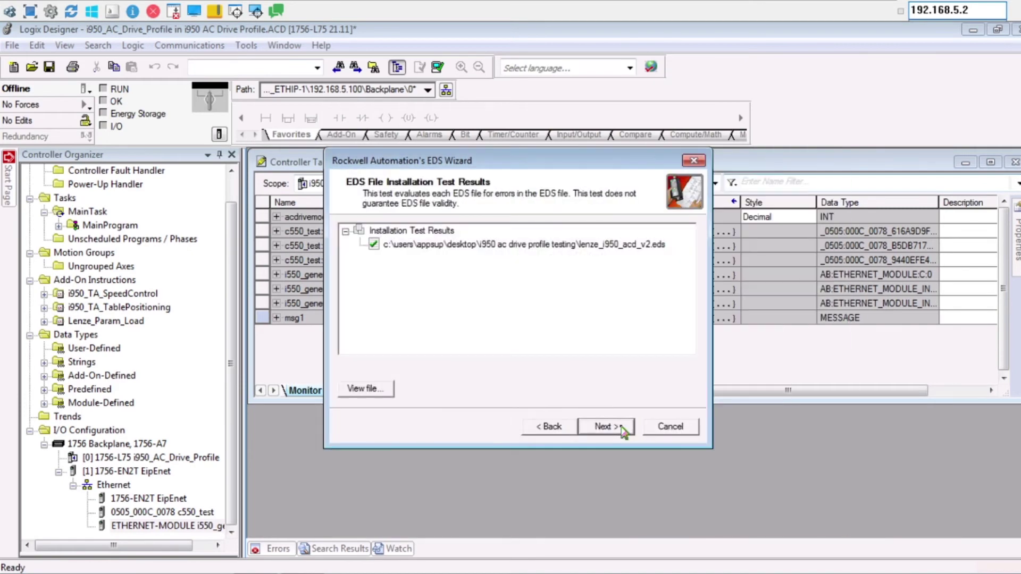
pyautogui.click(606, 427)
pyautogui.click(607, 427)
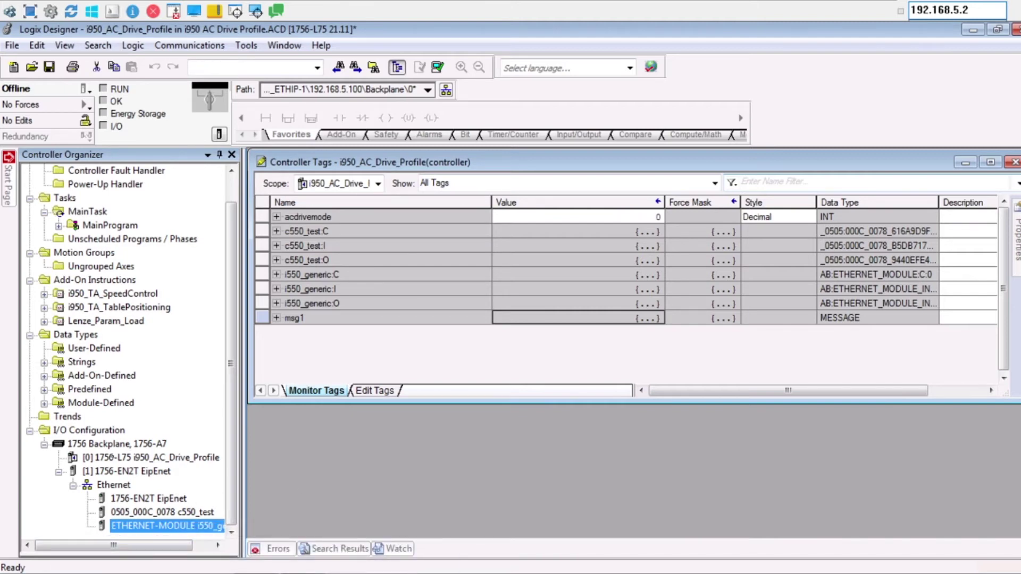
# Create a new i95A i950 Servo Drive module under Ethernet, found by searching 'lenze'
pyautogui.rightClick(112, 485)
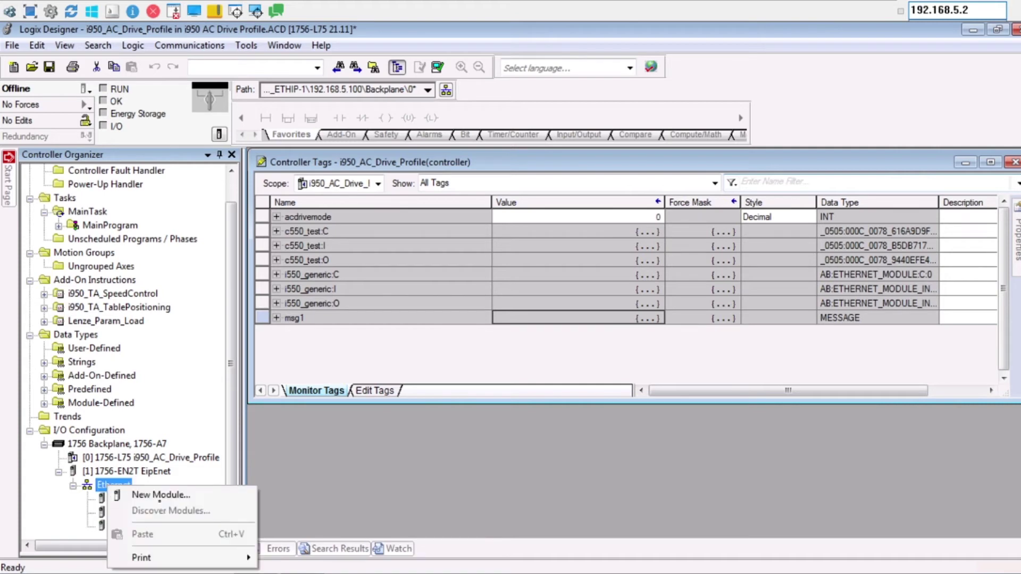
pyautogui.click(160, 495)
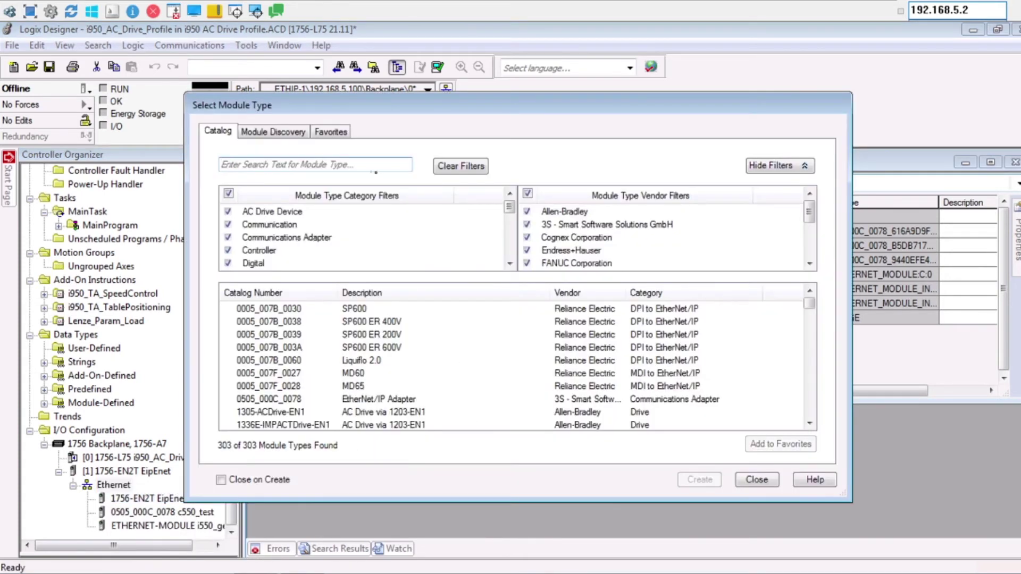
pyautogui.click(359, 166)
pyautogui.write('nze')
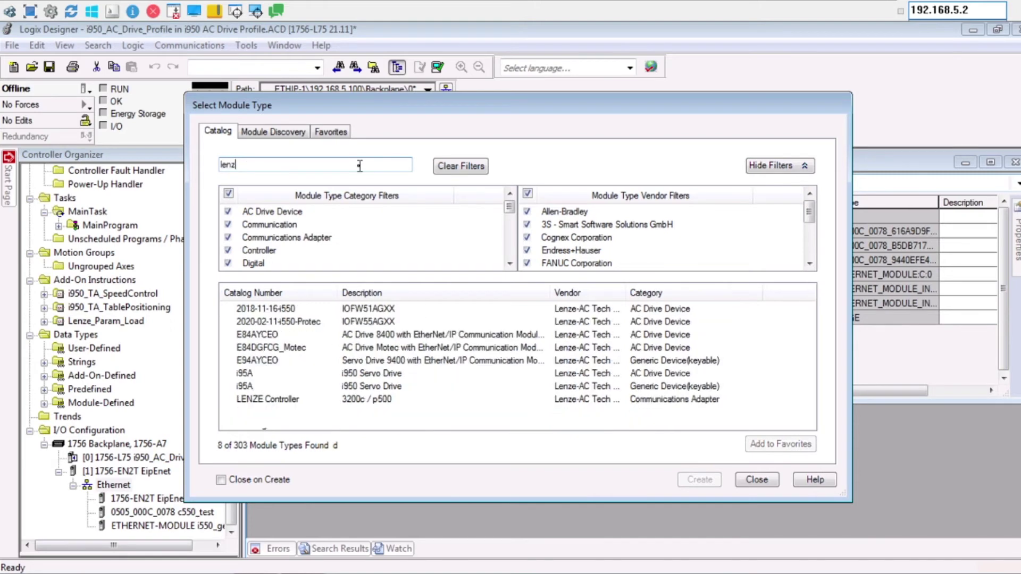
pyautogui.click(653, 375)
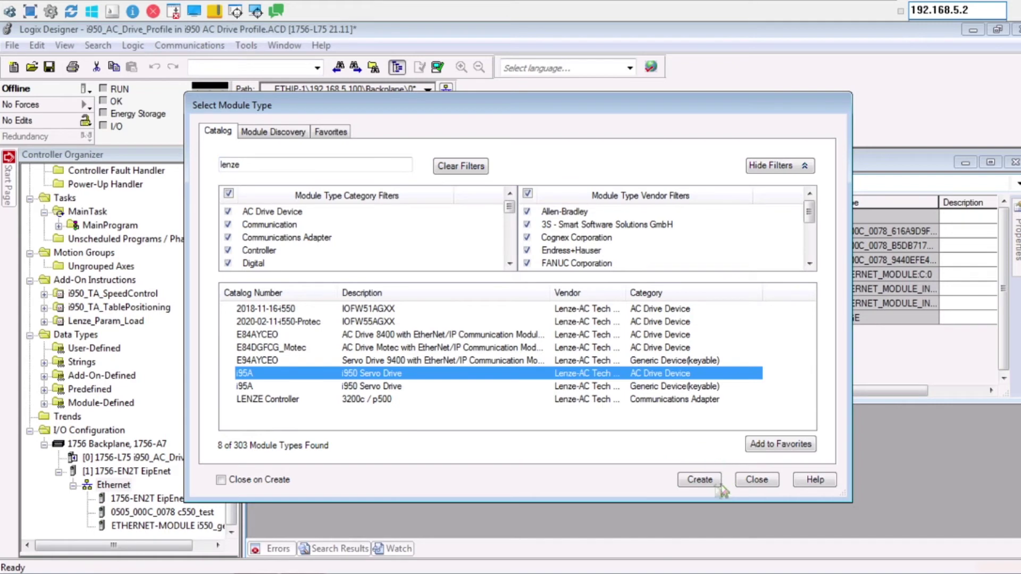
pyautogui.click(700, 480)
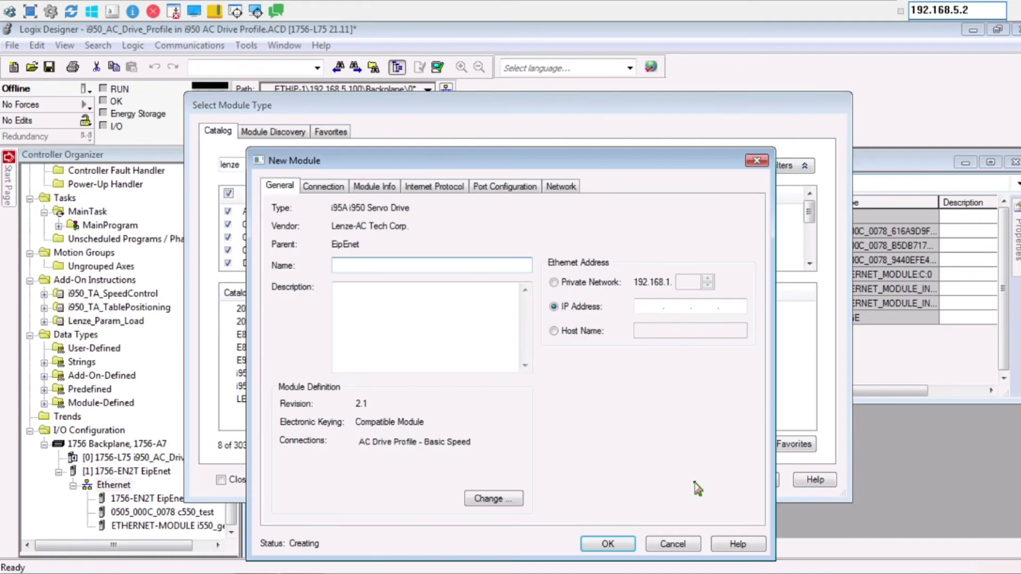
# Name the module i950_TablePositioning, describe it 'For Positioning', and begin entering IP 192.168.5.221
pyautogui.click(396, 265)
pyautogui.write('i950_TablePositioning')
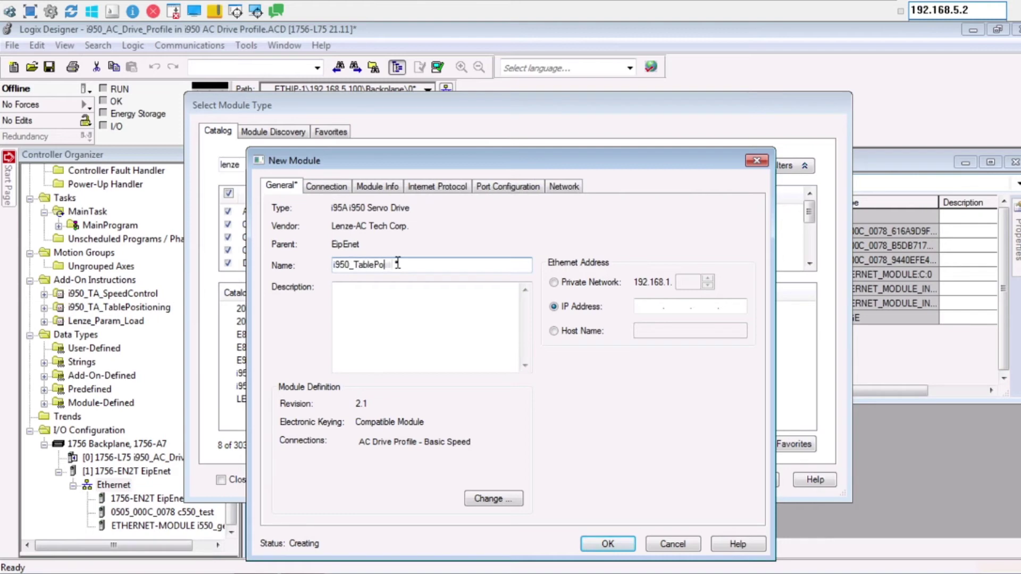
pyautogui.click(437, 315)
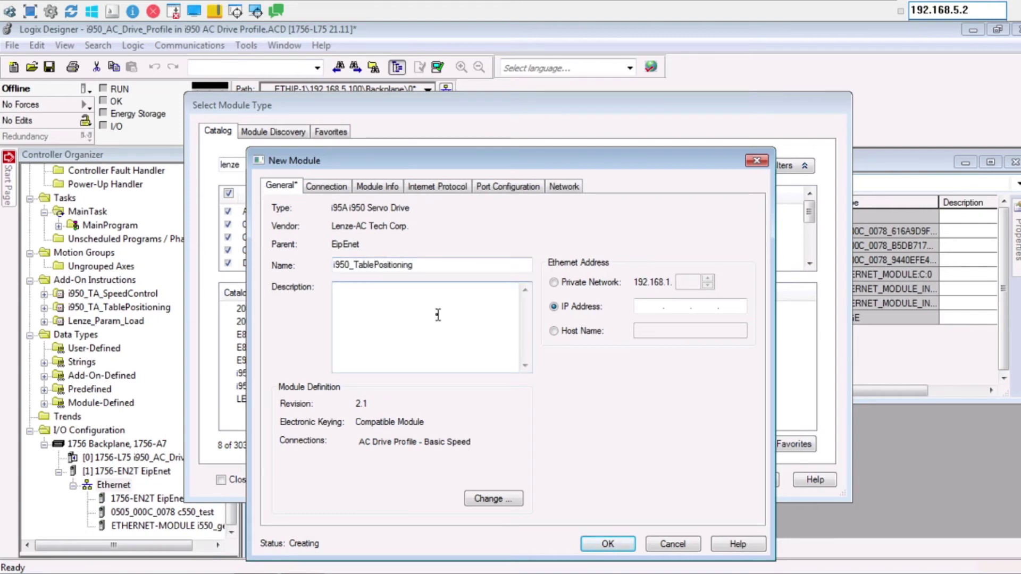
pyautogui.write('For Posi')
pyautogui.write('tioning')
pyautogui.click(648, 309)
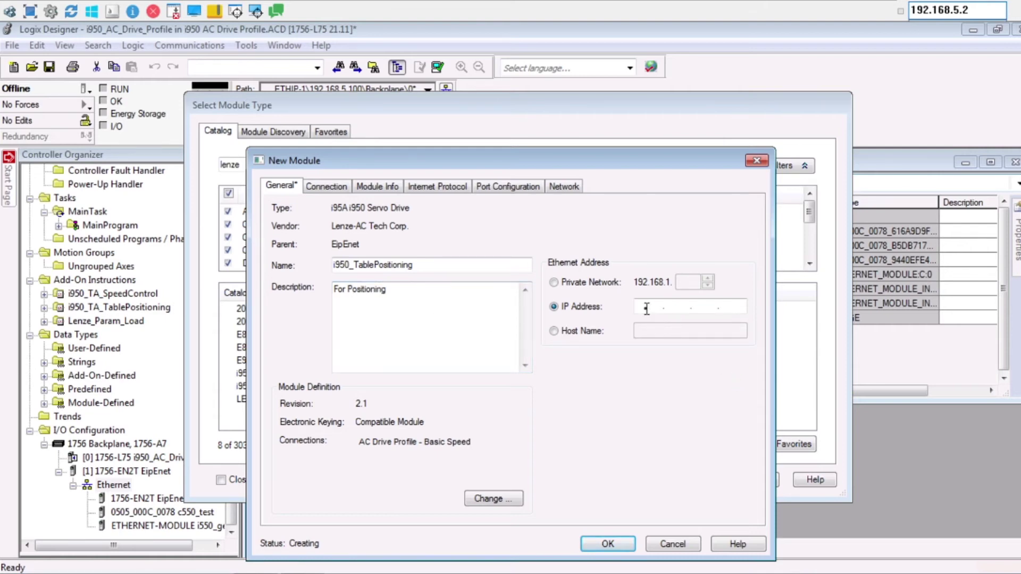
pyautogui.write('192')
pyautogui.write('68')
pyautogui.write('21')
# Change the module definition's connection to Lenze TA Table Positioning and confirm the warning
pyautogui.click(494, 498)
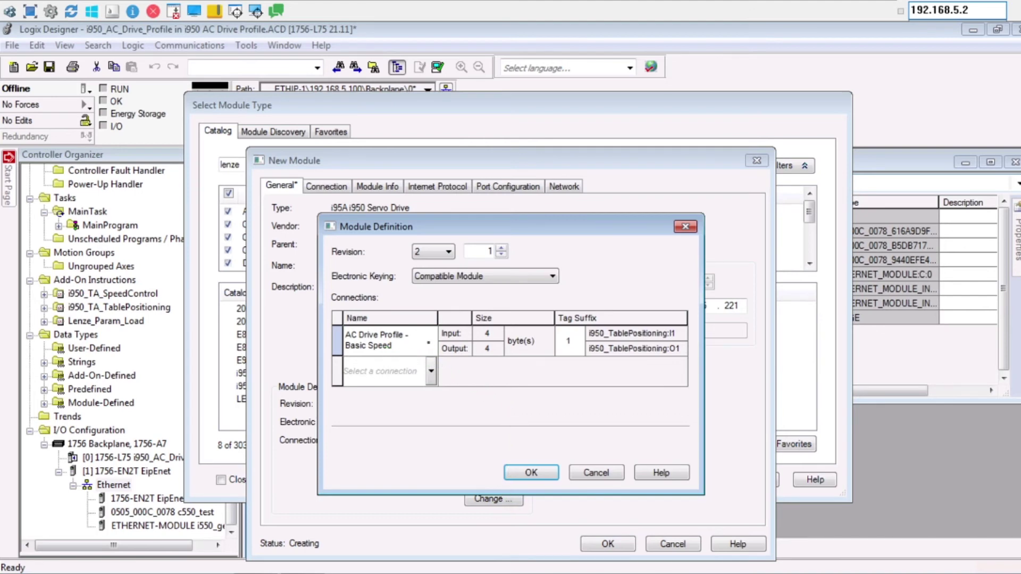
pyautogui.click(428, 342)
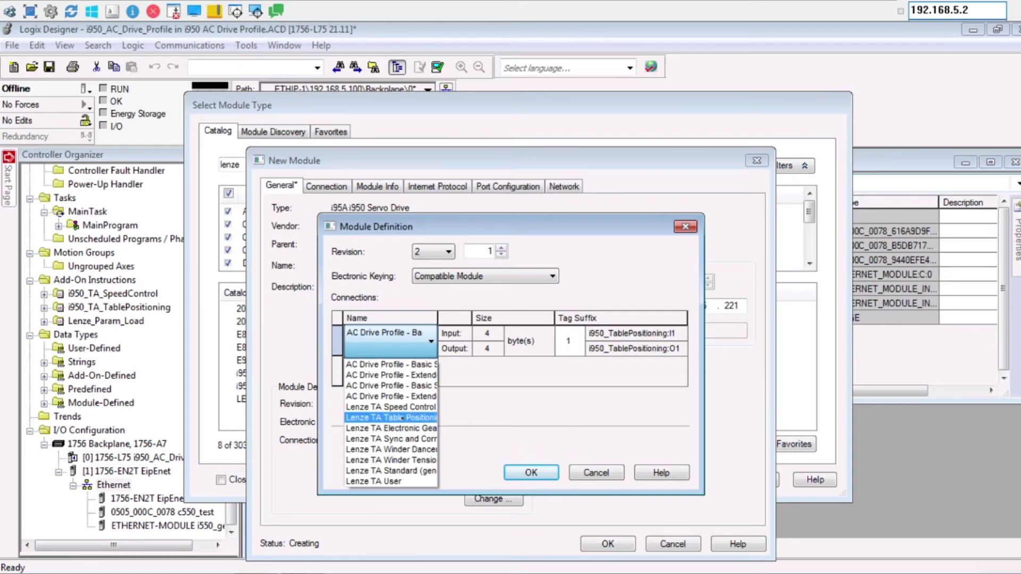
pyautogui.click(401, 417)
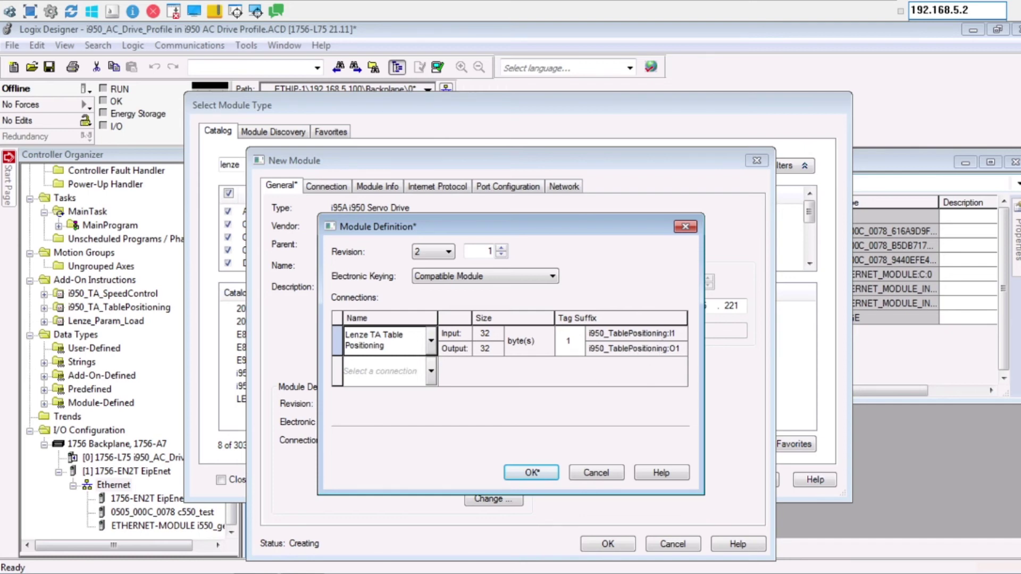
pyautogui.press('Return')
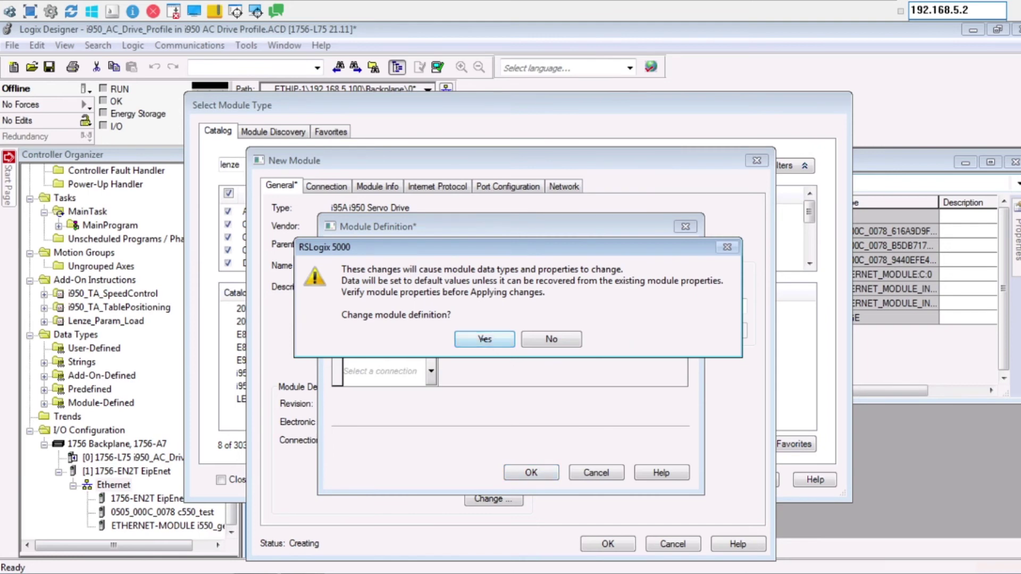
pyautogui.click(484, 338)
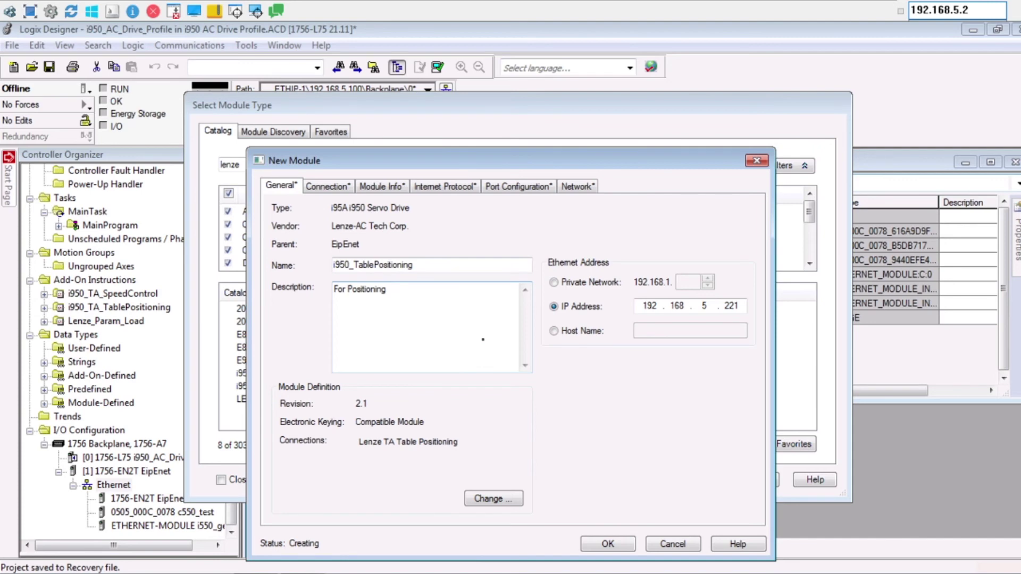
# Review the Connection tab, create the i950_TablePositioning module, and close the Select Module Type catalogue
pyautogui.click(327, 186)
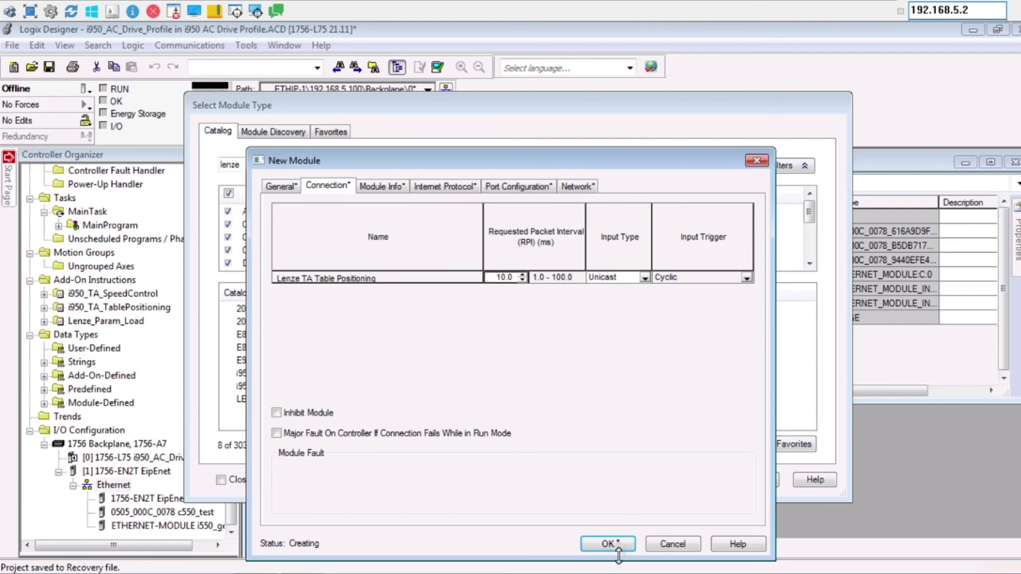
pyautogui.click(607, 544)
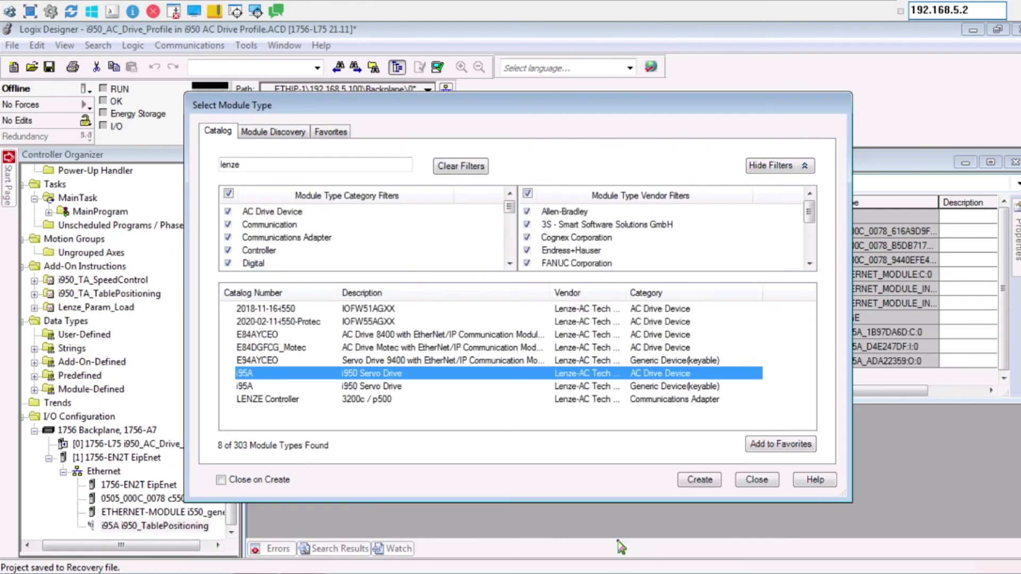
pyautogui.click(756, 480)
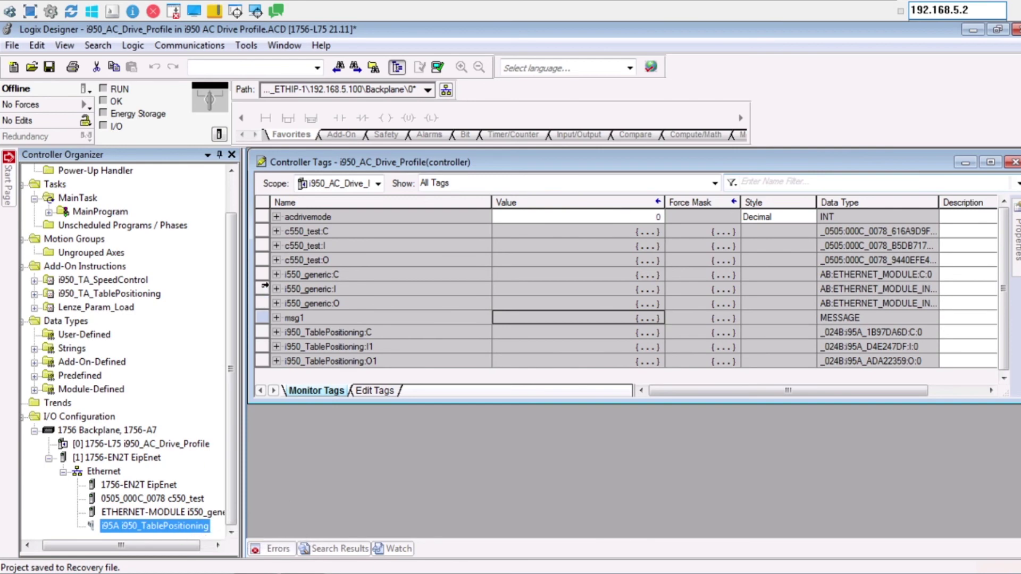
# Go online, download the project to the controller, and switch it back to Remote Run
pyautogui.click(85, 89)
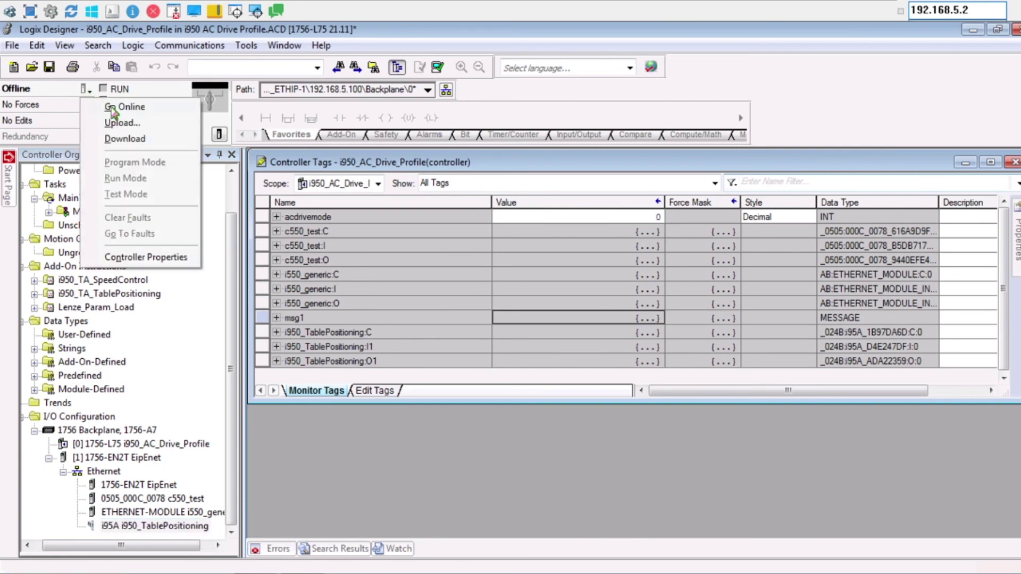
pyautogui.click(120, 104)
pyautogui.click(537, 477)
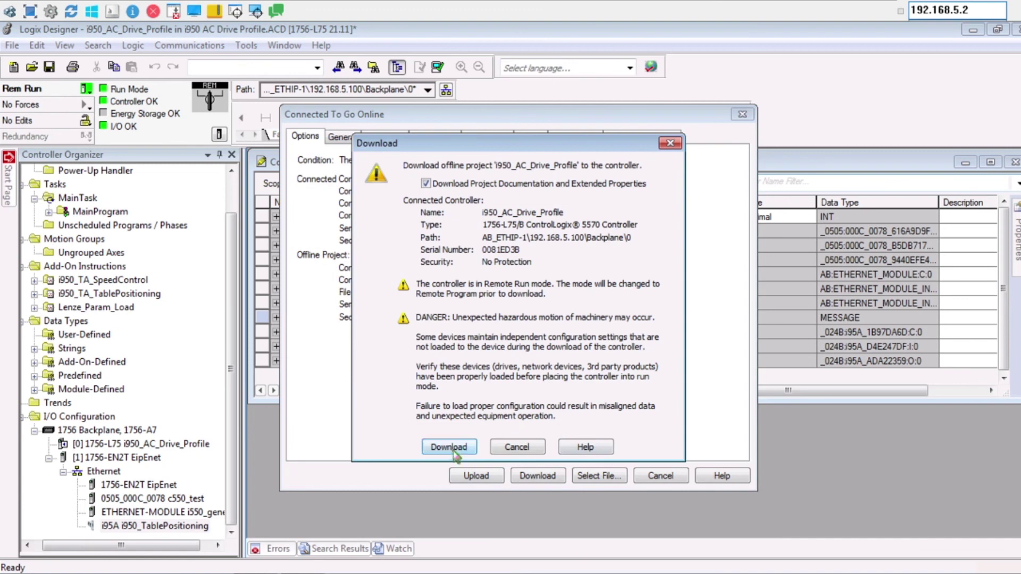
pyautogui.click(476, 477)
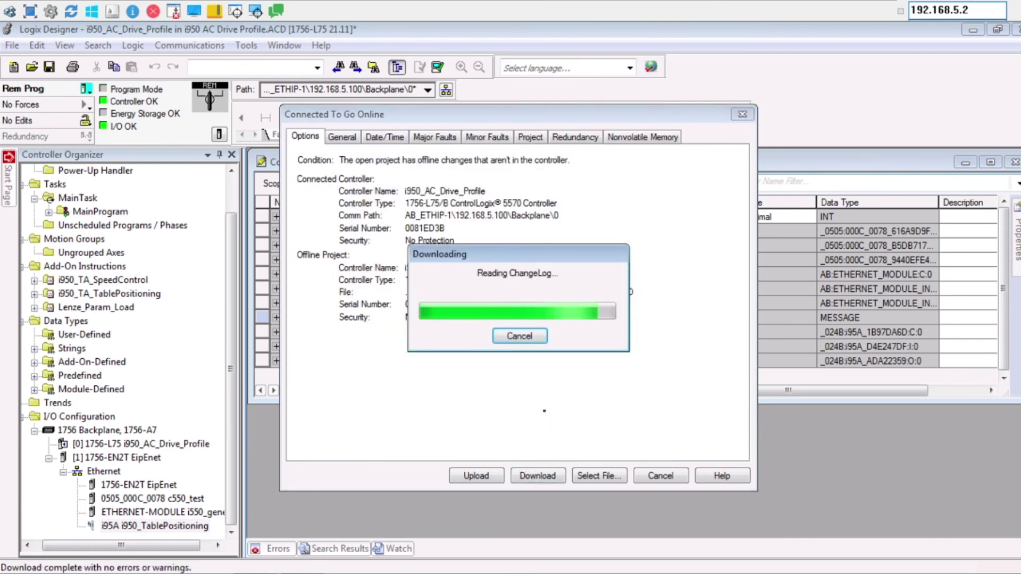
pyautogui.click(578, 340)
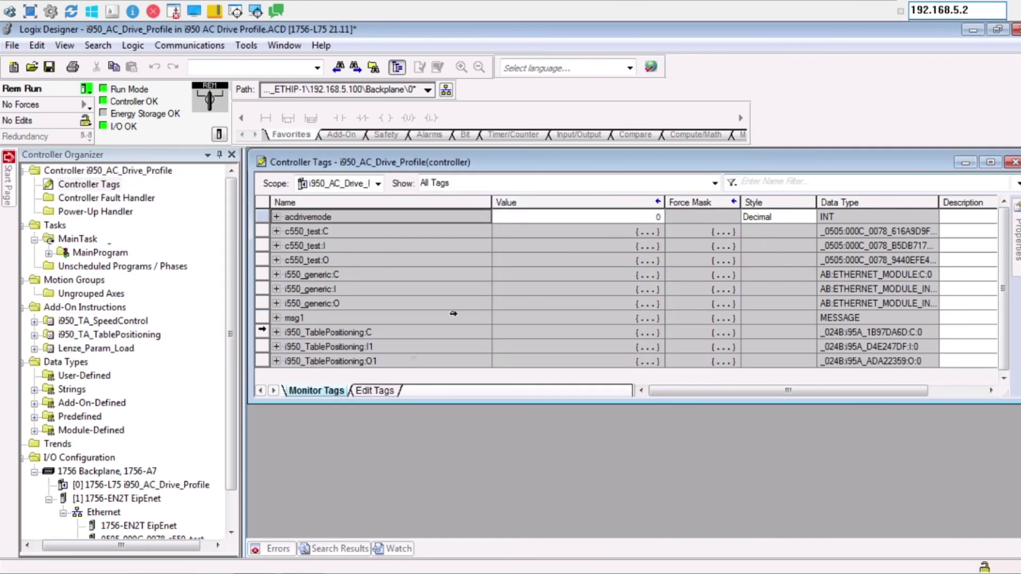
# Under i950_TablePositioning:O1, set Activate_Ext_Position to 1 and External_Position to 3600000
pyautogui.click(279, 348)
pyautogui.click(277, 361)
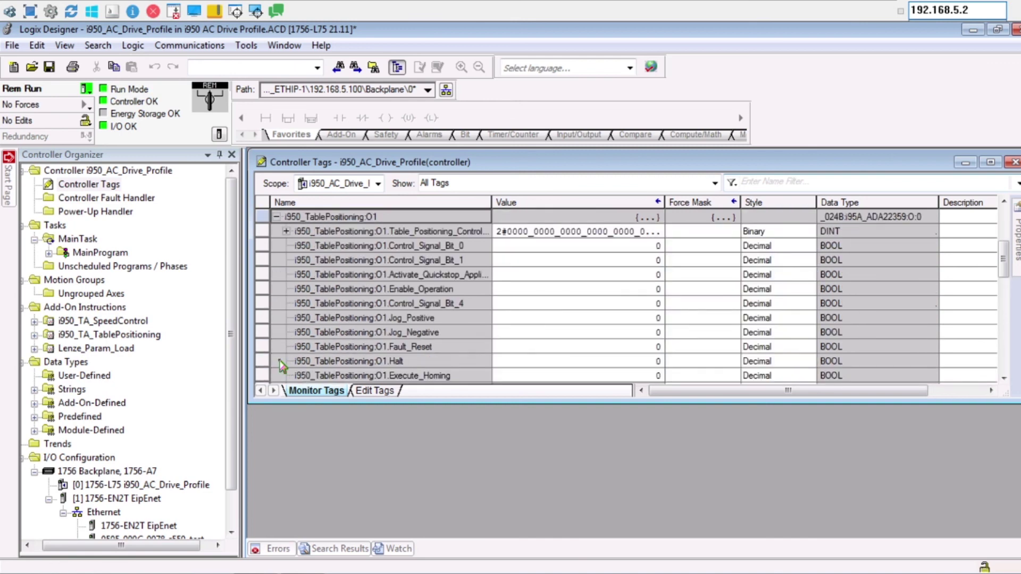
pyautogui.scroll(-1, 499, 319)
pyautogui.scroll(-3, 498, 319)
pyautogui.scroll(-3, 498, 320)
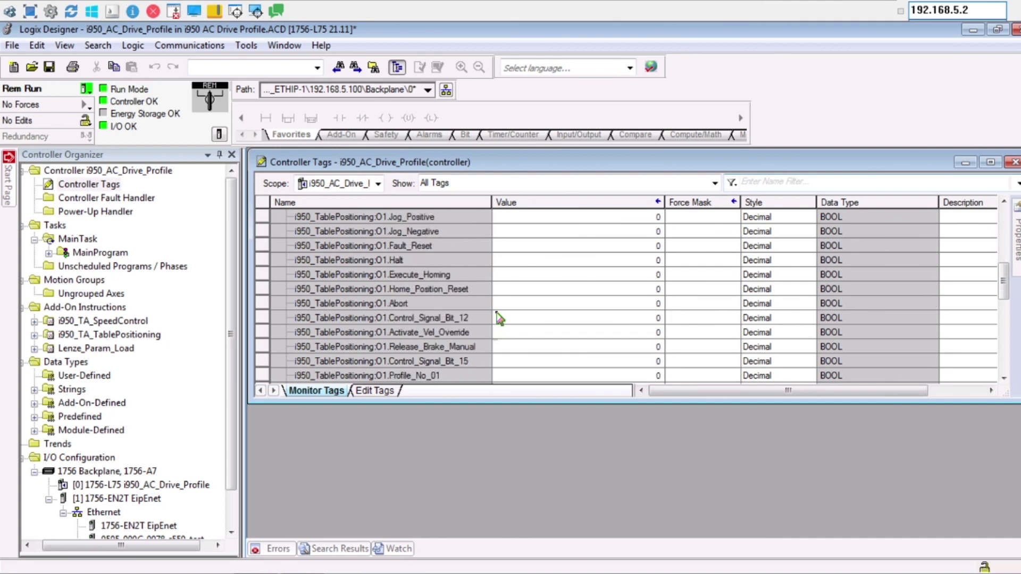
pyautogui.scroll(-3, 499, 320)
pyautogui.scroll(-3, 499, 320)
pyautogui.scroll(-2, 499, 319)
pyautogui.click(574, 332)
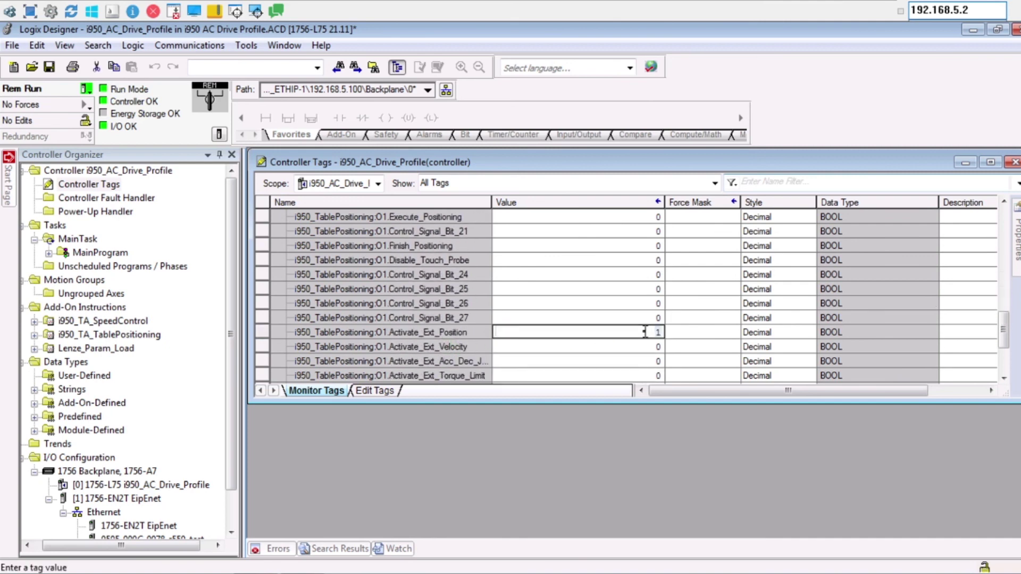
pyautogui.write('1')
pyautogui.scroll(-1, 575, 332)
pyautogui.click(657, 375)
pyautogui.write('360000')
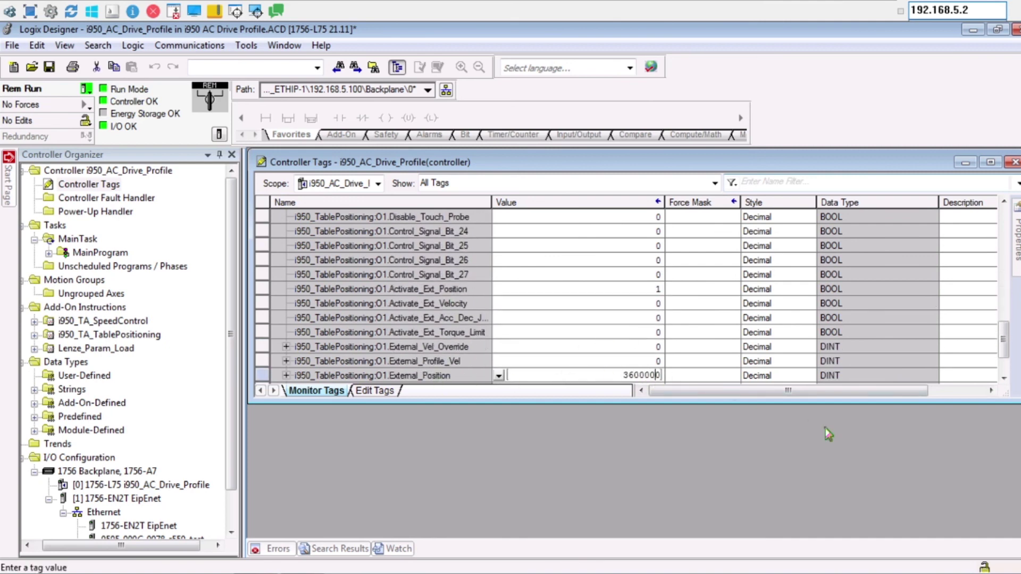
pyautogui.press('Return')
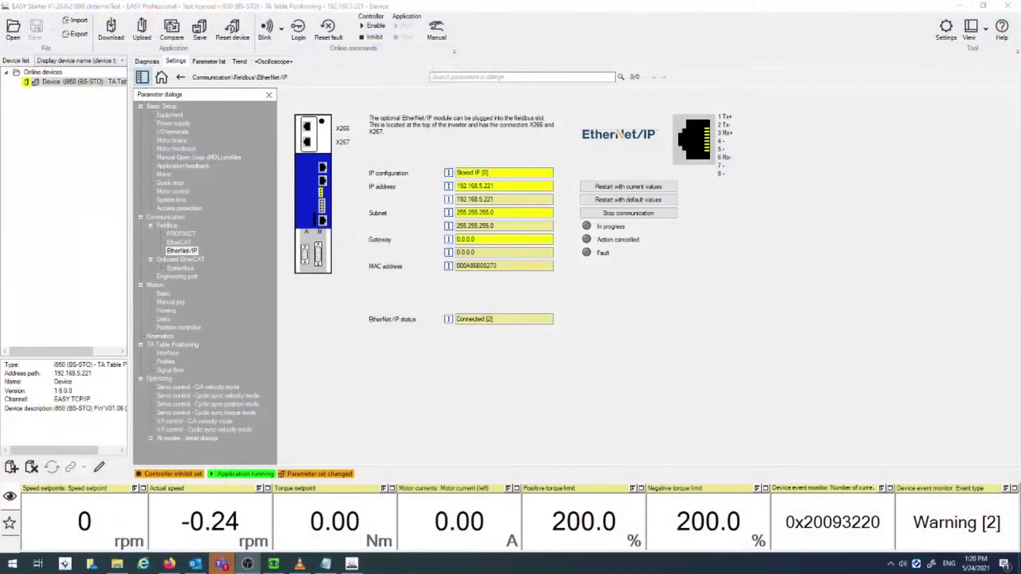
# View the TA Table Positioning Interface page and select the received External Position value 360
pyautogui.click(168, 353)
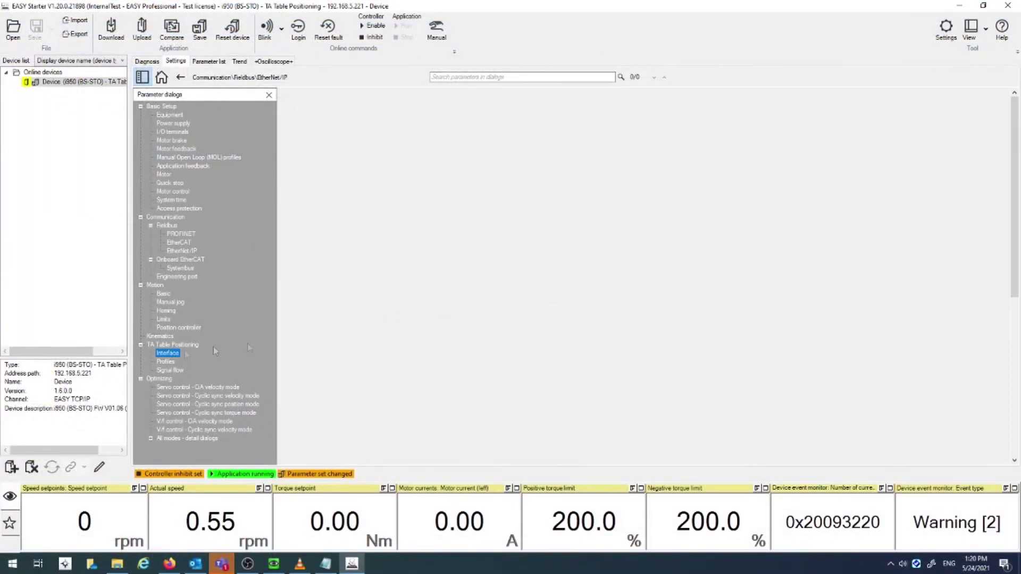
pyautogui.scroll(-8, 597, 345)
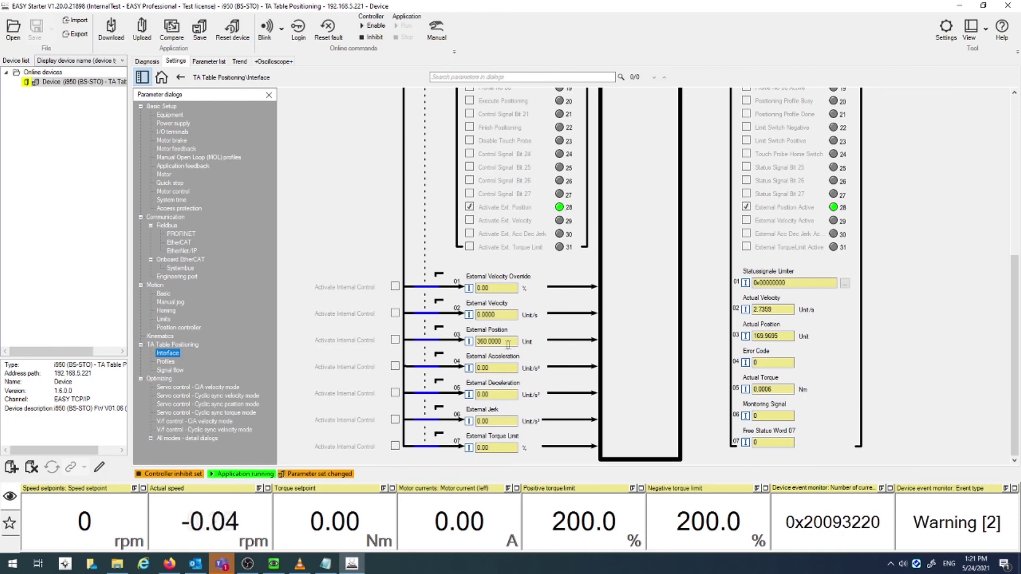
pyautogui.doubleClick(490, 342)
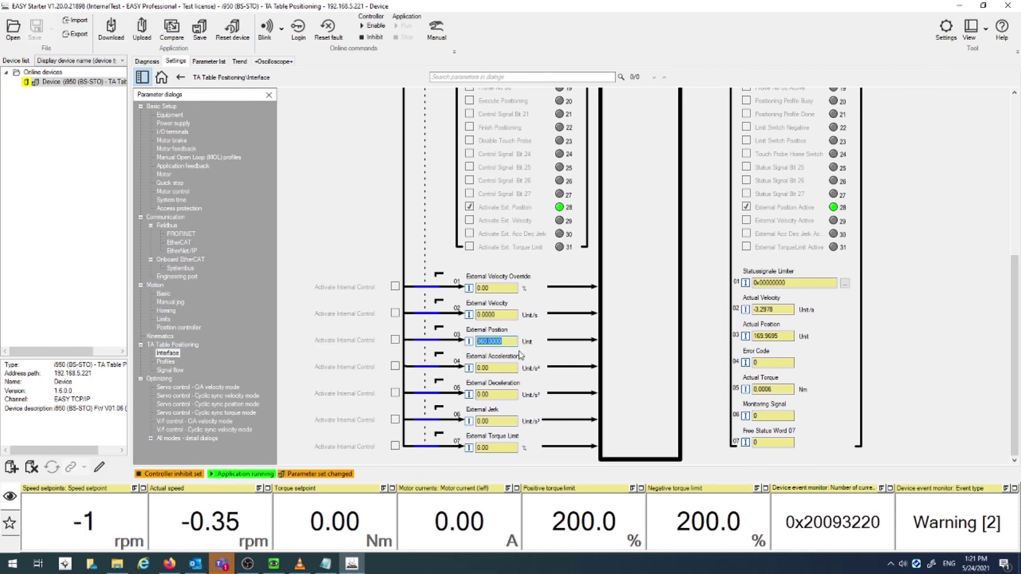
pyautogui.scroll(5, 521, 356)
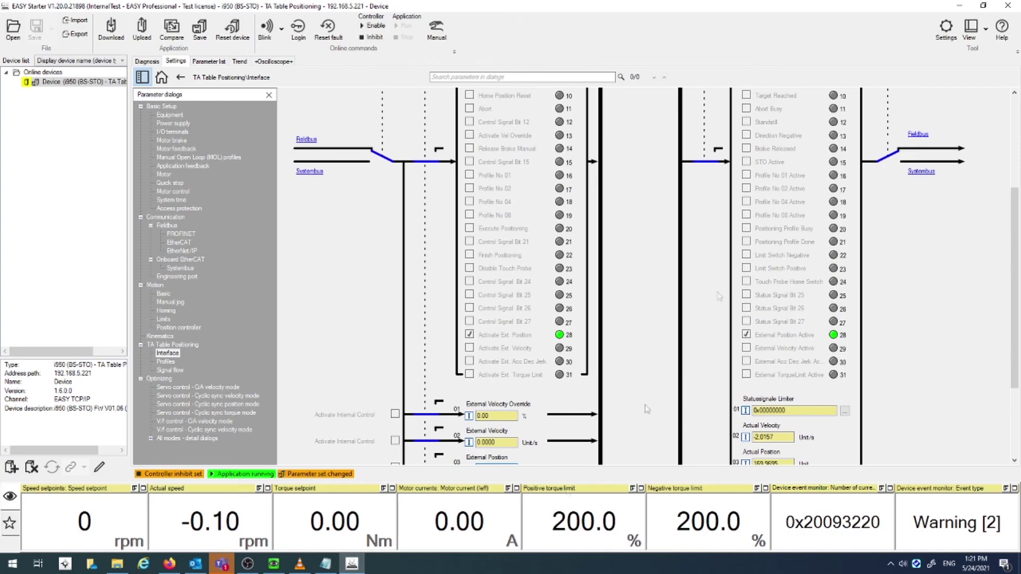